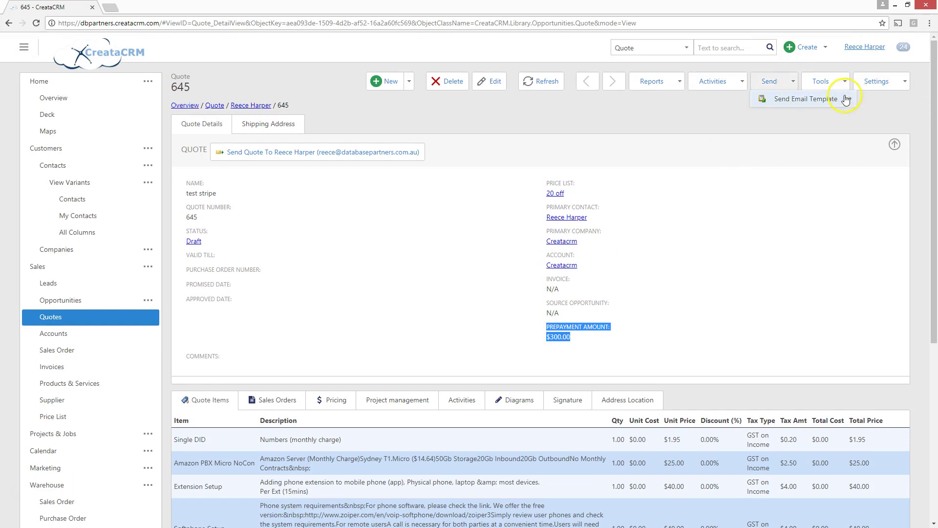
- Email quote 645 using the CreataCRM Accept Quote [Stripe] template
{"action": "mouse_move", "coordinate": [840, 99]}
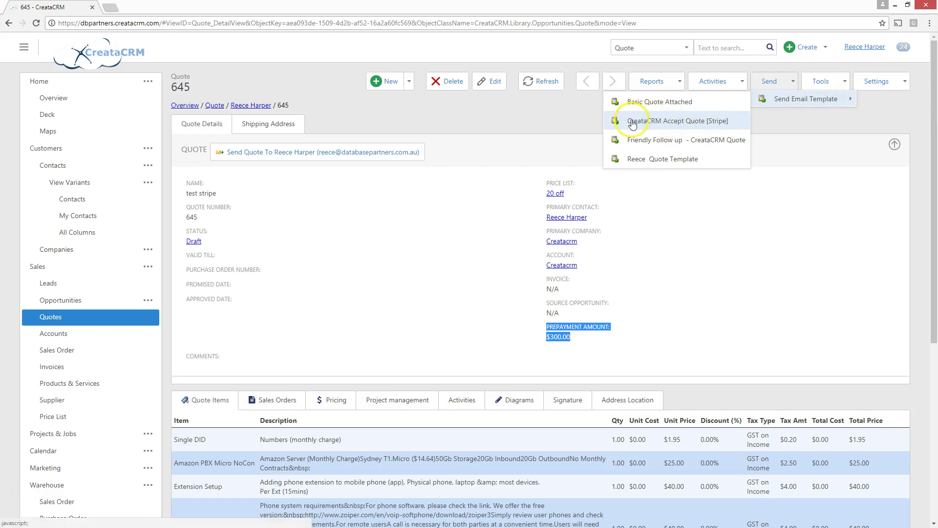
{"action": "left_click", "coordinate": [687, 122]}
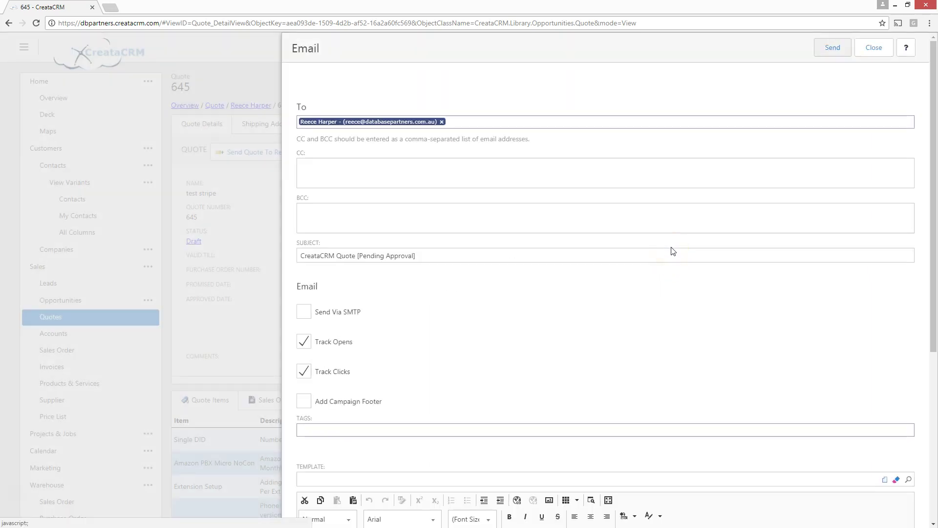
{"action": "scroll", "coordinate": [598, 306], "scroll_direction": "down", "scroll_amount": 1}
{"action": "scroll", "coordinate": [598, 306], "scroll_direction": "up", "scroll_amount": 1}
{"action": "scroll", "coordinate": [432, 177], "scroll_direction": "down", "scroll_amount": 2}
{"action": "scroll", "coordinate": [432, 178], "scroll_direction": "down", "scroll_amount": 2}
{"action": "scroll", "coordinate": [482, 356], "scroll_direction": "down", "scroll_amount": 1}
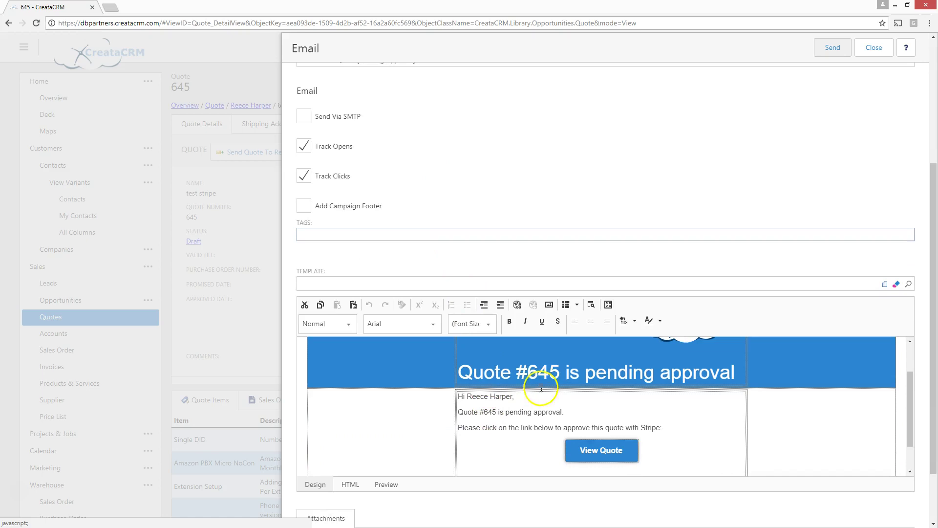
{"action": "scroll", "coordinate": [630, 379], "scroll_direction": "down", "scroll_amount": 1}
{"action": "scroll", "coordinate": [609, 390], "scroll_direction": "up", "scroll_amount": 5}
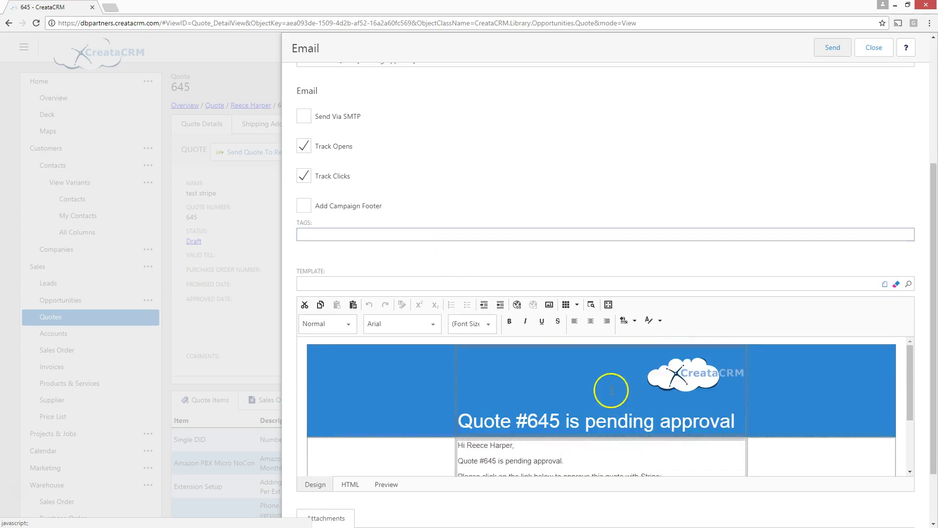
{"action": "left_click", "coordinate": [834, 52]}
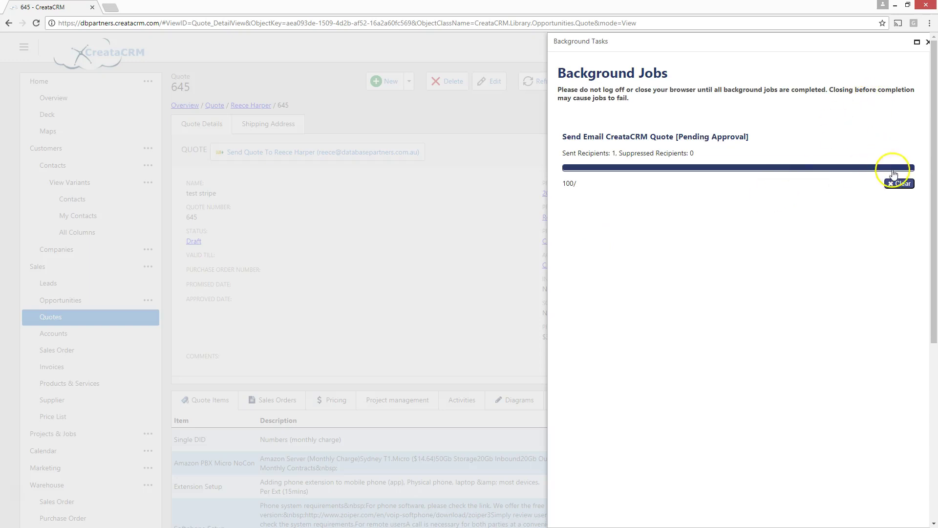
- Clear the finished background job and open the Quote #645 approval page from the Outlook email
{"action": "left_click", "coordinate": [899, 183]}
{"action": "left_click", "coordinate": [928, 42]}
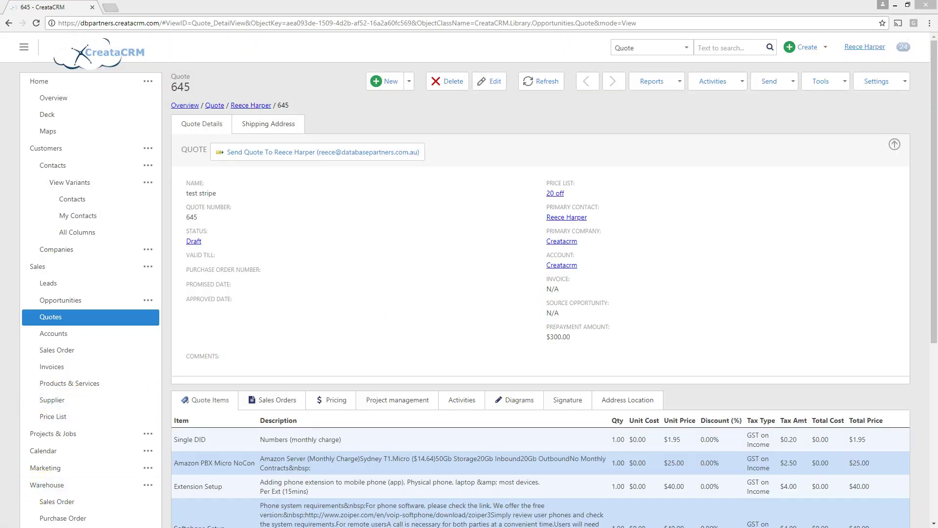
{"action": "key", "text": "alt+Tab"}
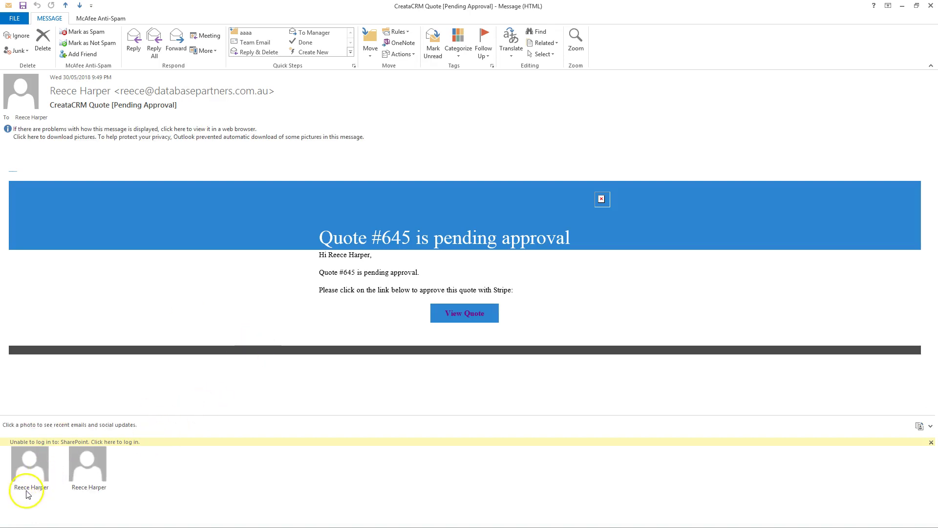
{"action": "left_click", "coordinate": [457, 317]}
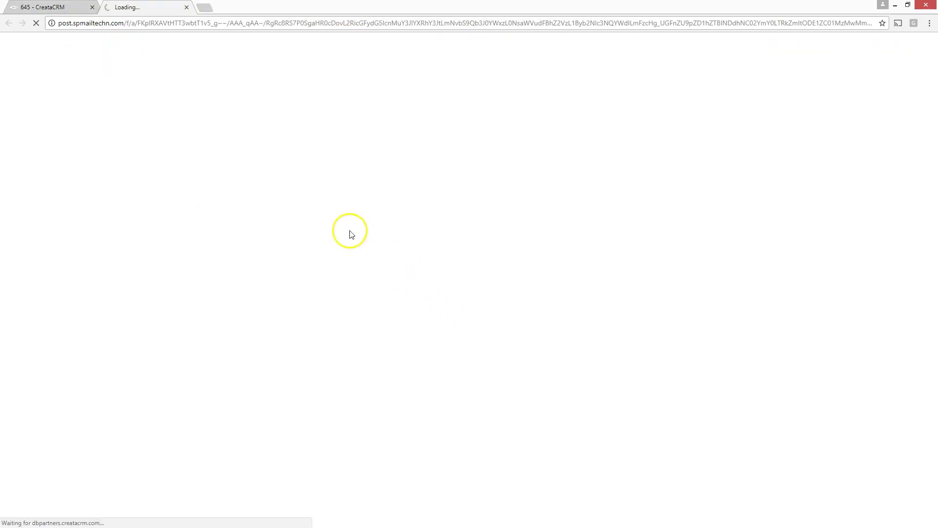
{"action": "scroll", "coordinate": [337, 374], "scroll_direction": "down", "scroll_amount": 1}
- Draw a signature in the approval page's signature box
{"action": "scroll", "coordinate": [337, 374], "scroll_direction": "up", "scroll_amount": 1}
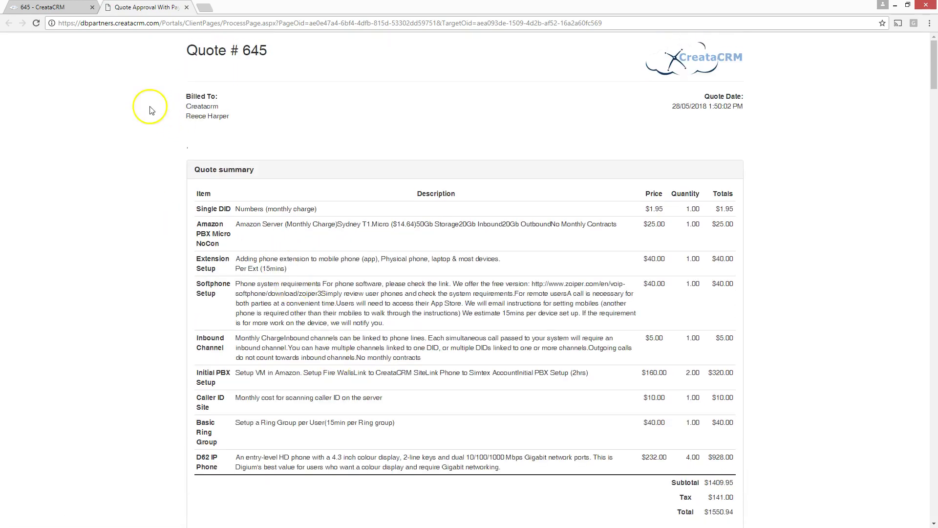
{"action": "left_click", "coordinate": [59, 7]}
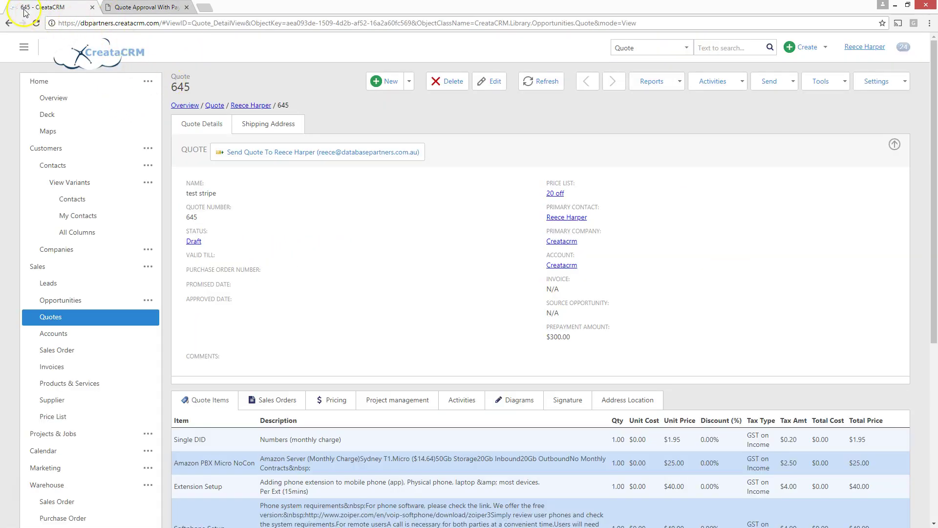
{"action": "left_click", "coordinate": [147, 6]}
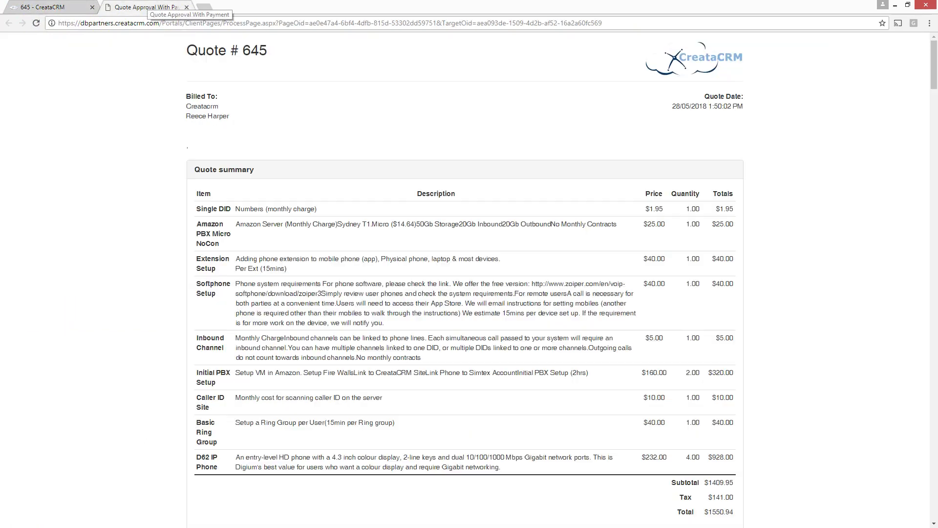
{"action": "scroll", "coordinate": [266, 147], "scroll_direction": "down", "scroll_amount": 5}
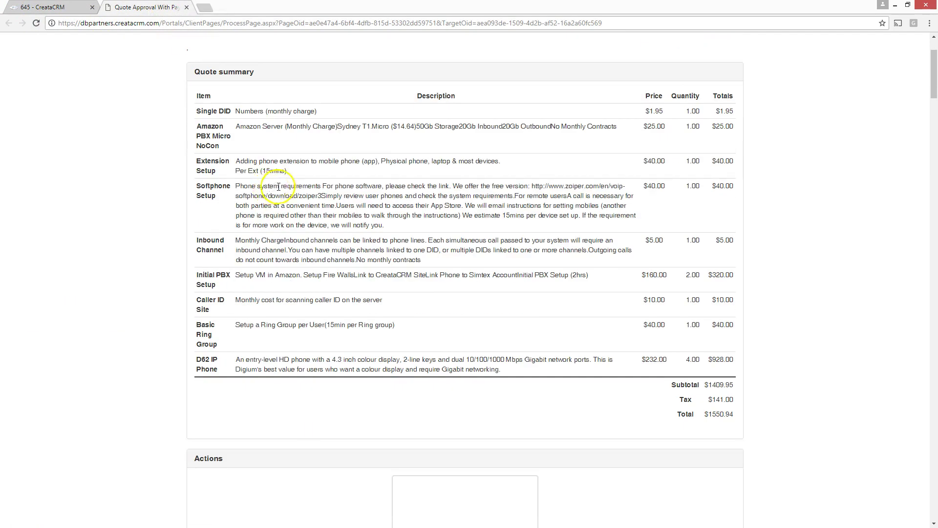
{"action": "scroll", "coordinate": [277, 205], "scroll_direction": "up", "scroll_amount": 5}
{"action": "scroll", "coordinate": [279, 190], "scroll_direction": "down", "scroll_amount": 7}
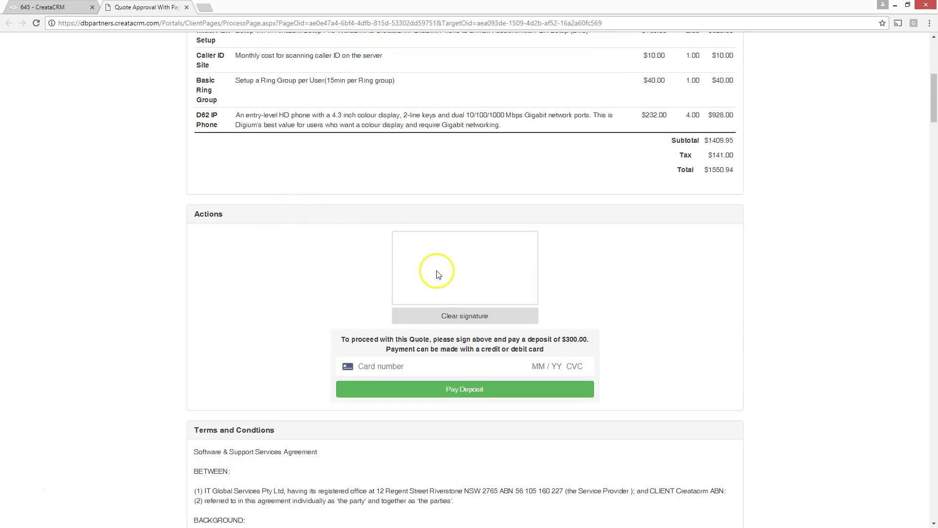
{"action": "scroll", "coordinate": [279, 283], "scroll_direction": "down", "scroll_amount": 4}
{"action": "scroll", "coordinate": [273, 292], "scroll_direction": "down", "scroll_amount": 4}
{"action": "scroll", "coordinate": [273, 292], "scroll_direction": "up", "scroll_amount": 10}
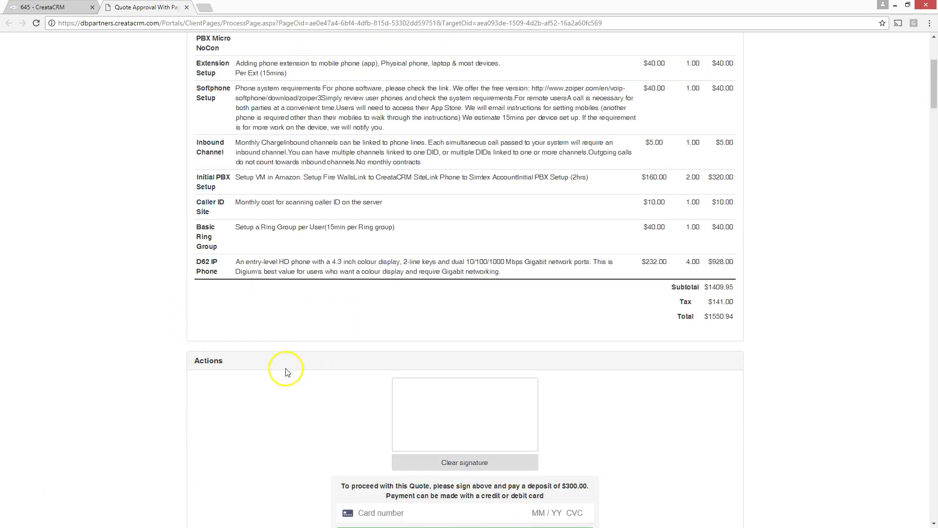
{"action": "mouse_move", "coordinate": [451, 394]}
{"action": "left_mouse_down"}
{"action": "mouse_move", "coordinate": [444, 432]}
{"action": "mouse_move", "coordinate": [459, 419]}
{"action": "mouse_move", "coordinate": [523, 410]}
{"action": "left_mouse_up"}
- Compare the $300.00 deposit with the quote record's Prepayment Amount
{"action": "scroll", "coordinate": [611, 416], "scroll_direction": "down", "scroll_amount": 1}
{"action": "scroll", "coordinate": [610, 417], "scroll_direction": "down", "scroll_amount": 3}
{"action": "left_click", "coordinate": [377, 367]}
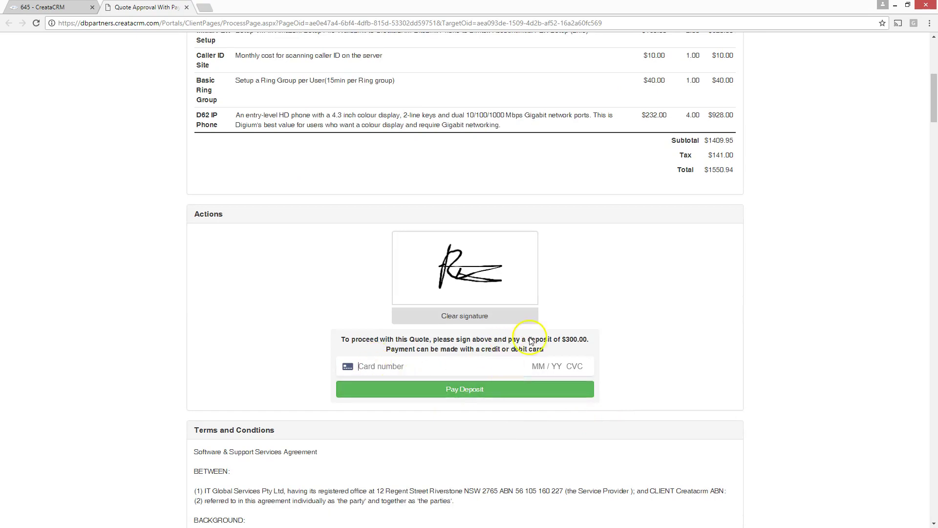
{"action": "left_click_drag", "start_coordinate": [561, 339], "coordinate": [590, 338]}
{"action": "left_click", "coordinate": [590, 338]}
{"action": "left_click", "coordinate": [66, 6]}
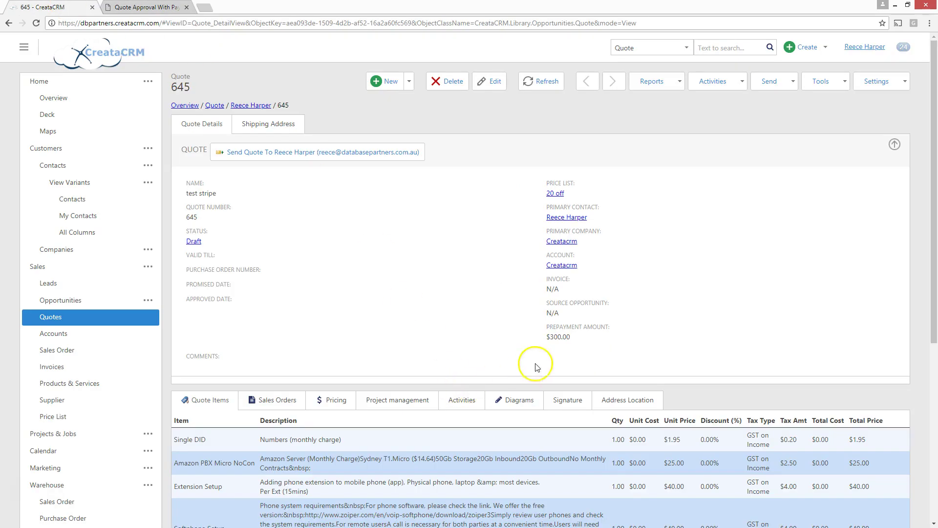
{"action": "double_click", "coordinate": [552, 337]}
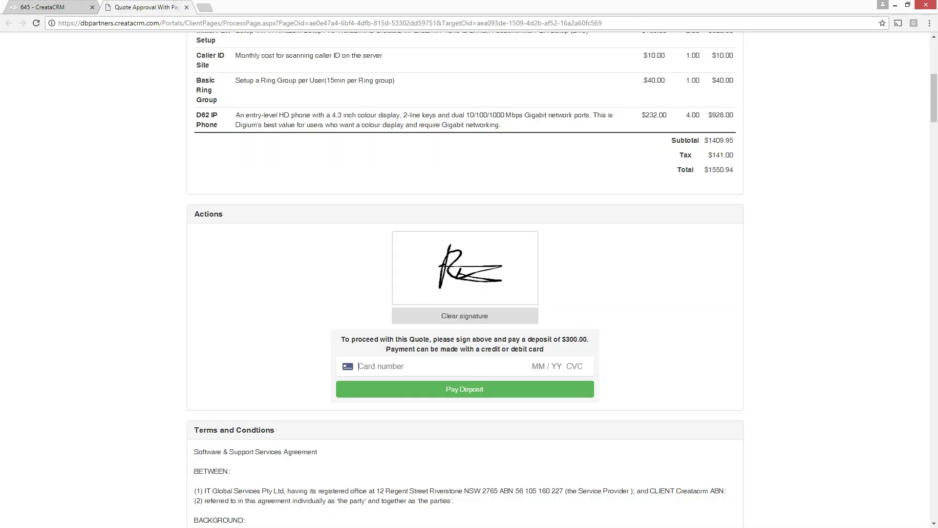
{"action": "left_click", "coordinate": [162, 7]}
- Enter the test card number and correct the card's expiry date
{"action": "left_click", "coordinate": [385, 366]}
{"action": "type", "text": "42424242 4242 42"}
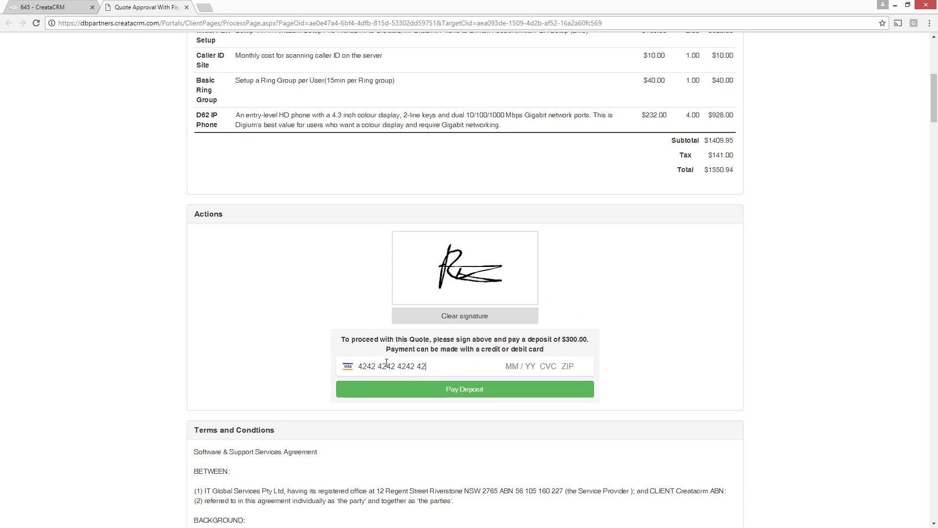
{"action": "type", "text": "032"}
{"action": "type", "text": "17"}
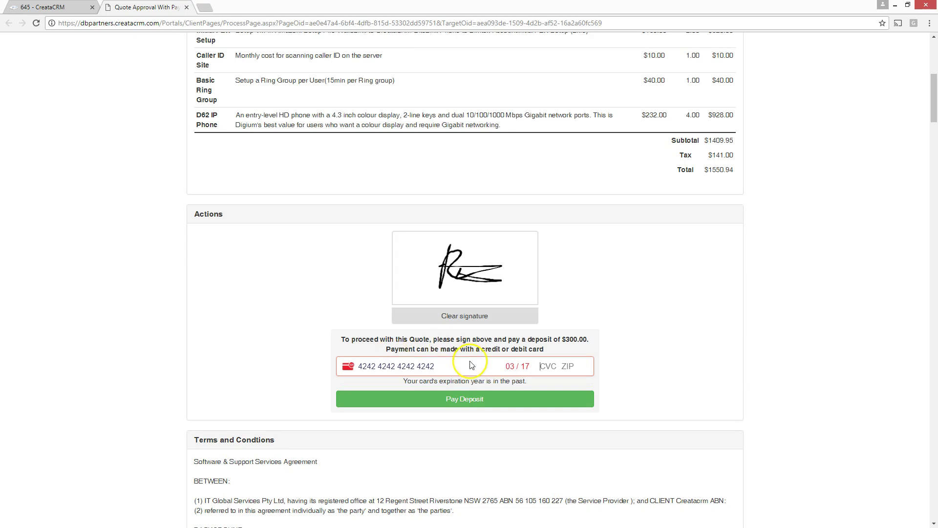
{"action": "left_click", "coordinate": [533, 367]}
{"action": "key", "text": "BackSpace"}
{"action": "type", "text": "20 "}
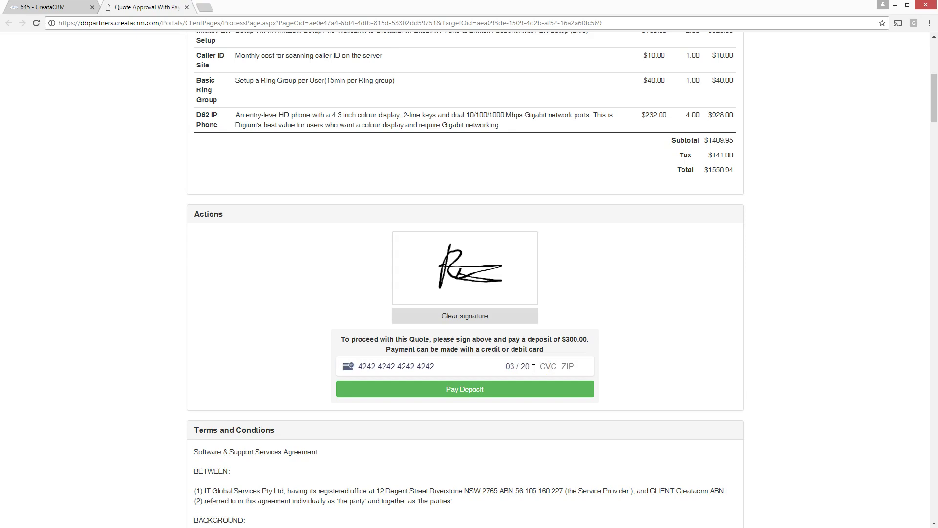
{"action": "type", "text": "323"}
- Review the approval page's terms, then return to the CreataCRM quotes list
{"action": "scroll", "coordinate": [444, 228], "scroll_direction": "up", "scroll_amount": 7}
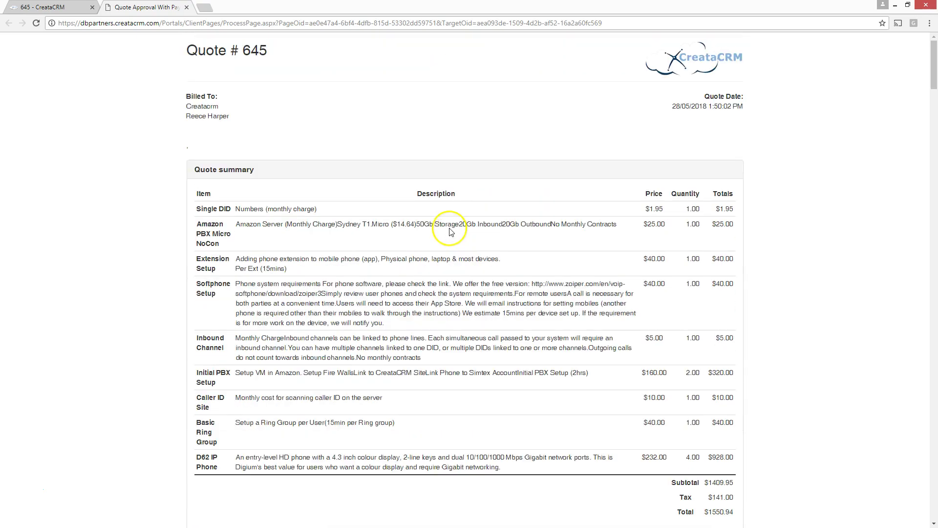
{"action": "scroll", "coordinate": [447, 230], "scroll_direction": "down", "scroll_amount": 3}
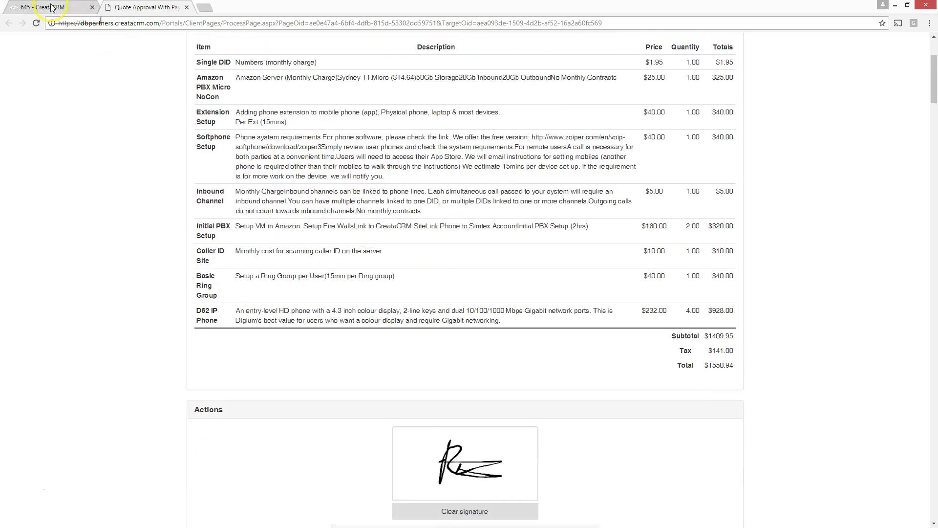
{"action": "scroll", "coordinate": [272, 209], "scroll_direction": "up", "scroll_amount": 3}
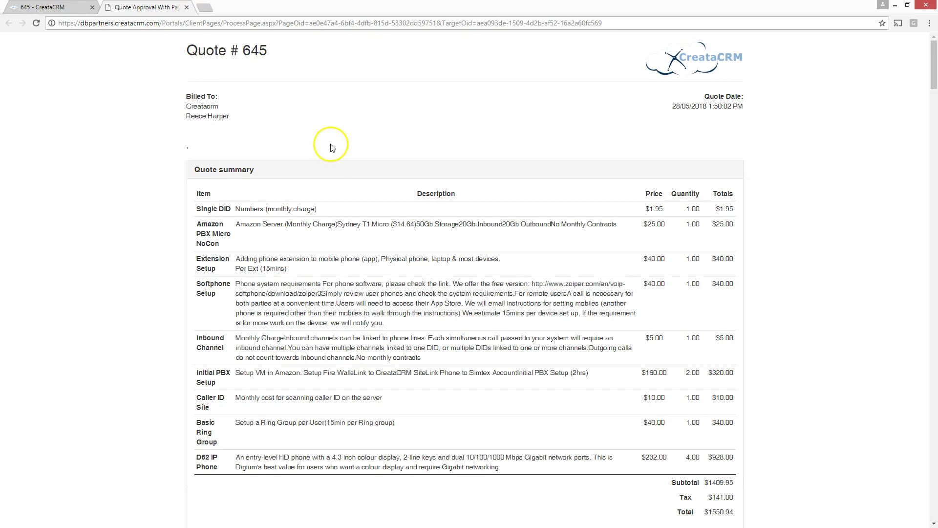
{"action": "scroll", "coordinate": [330, 147], "scroll_direction": "down", "scroll_amount": 3}
{"action": "scroll", "coordinate": [508, 376], "scroll_direction": "down", "scroll_amount": 4}
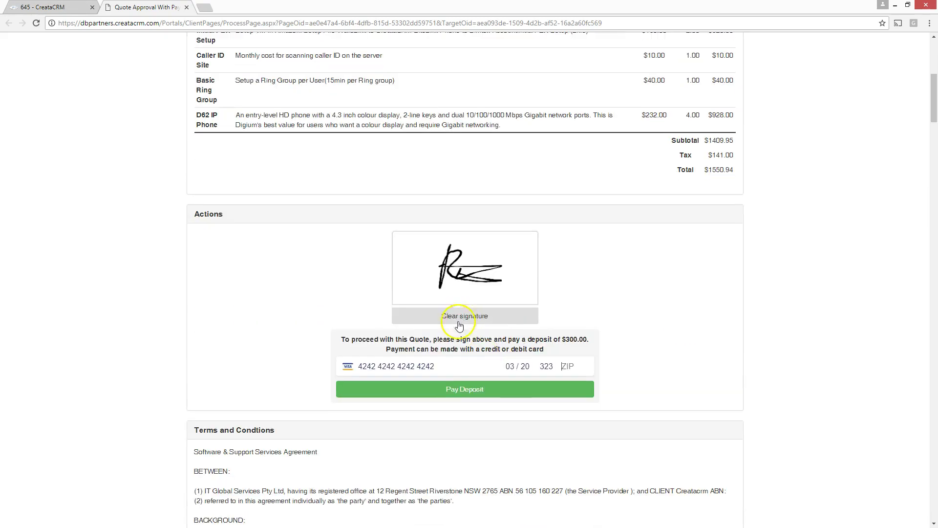
{"action": "scroll", "coordinate": [444, 377], "scroll_direction": "down", "scroll_amount": 5}
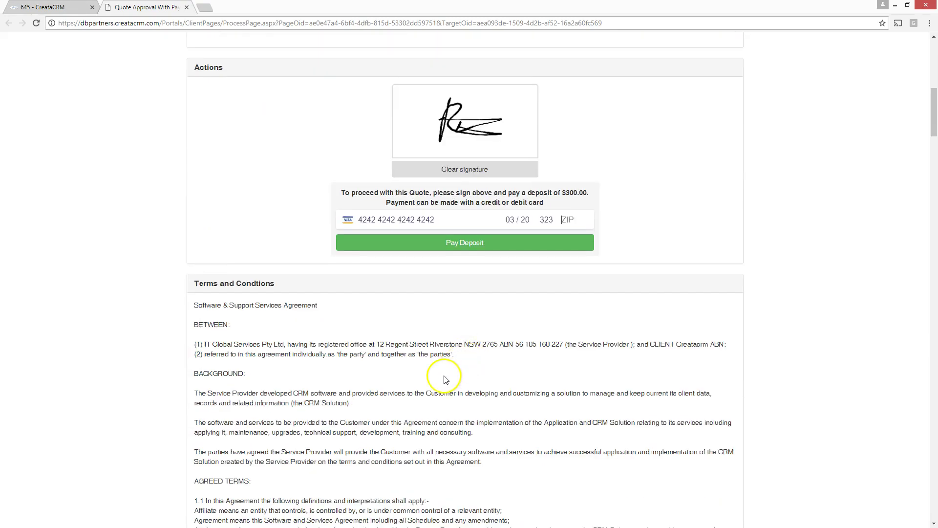
{"action": "scroll", "coordinate": [283, 219], "scroll_direction": "up", "scroll_amount": 10}
{"action": "left_click", "coordinate": [68, 6]}
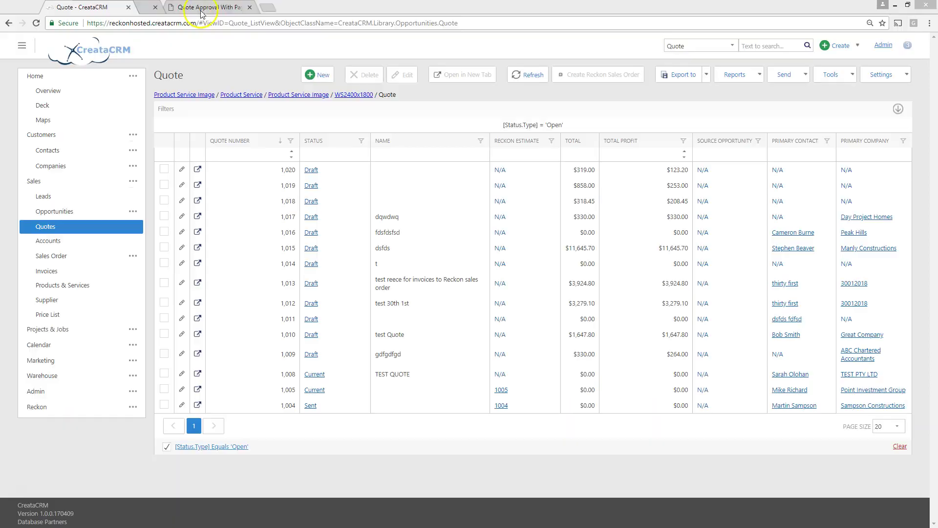
- Reorder the browser tabs and create new draft quote 1021
{"action": "left_click_drag", "start_coordinate": [201, 11], "coordinate": [216, 9]}
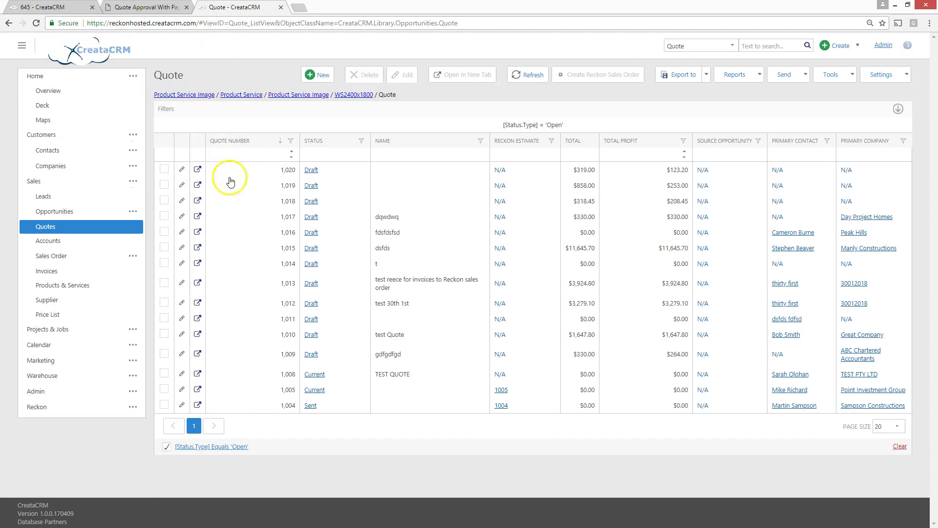
{"action": "left_click", "coordinate": [317, 75]}
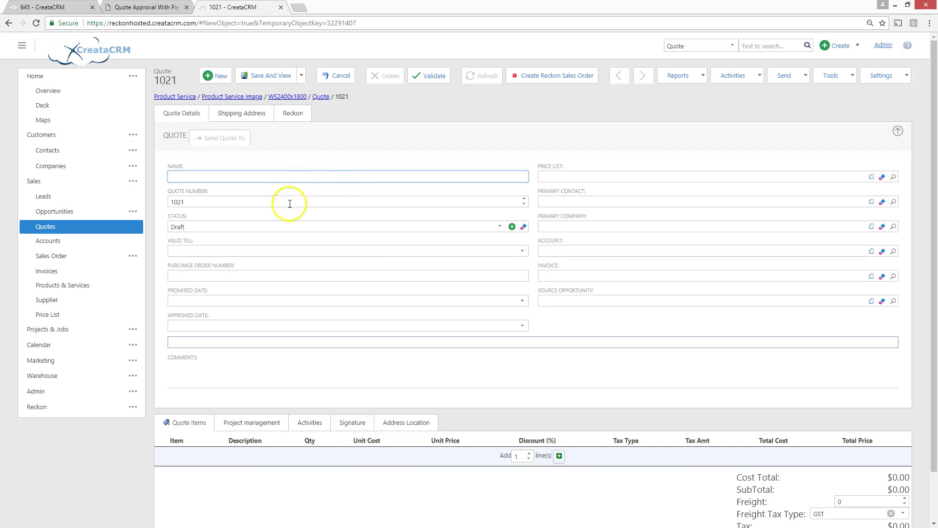
- Add a line with item WAL1200x900 Single Window Aluminium 1200 x 900, found by searching 'single'
{"action": "scroll", "coordinate": [406, 379], "scroll_direction": "down", "scroll_amount": 1}
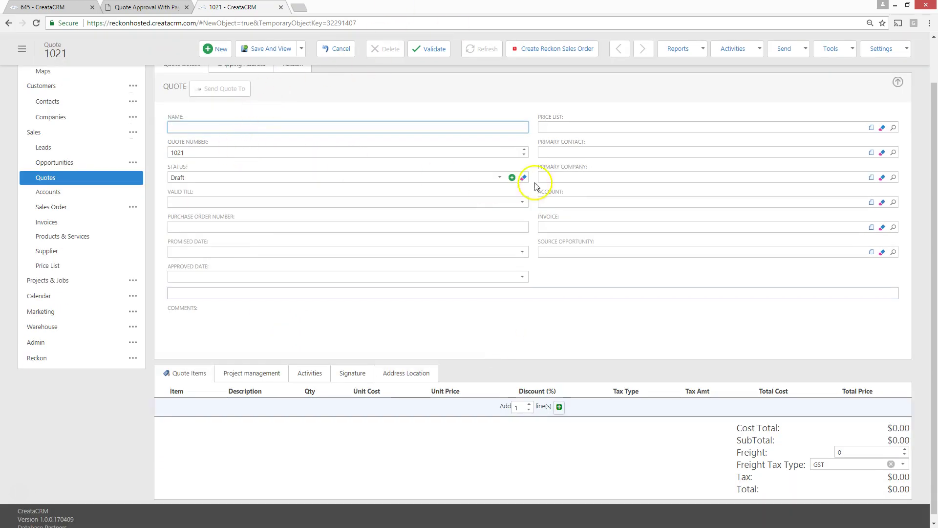
{"action": "left_click", "coordinate": [559, 406]}
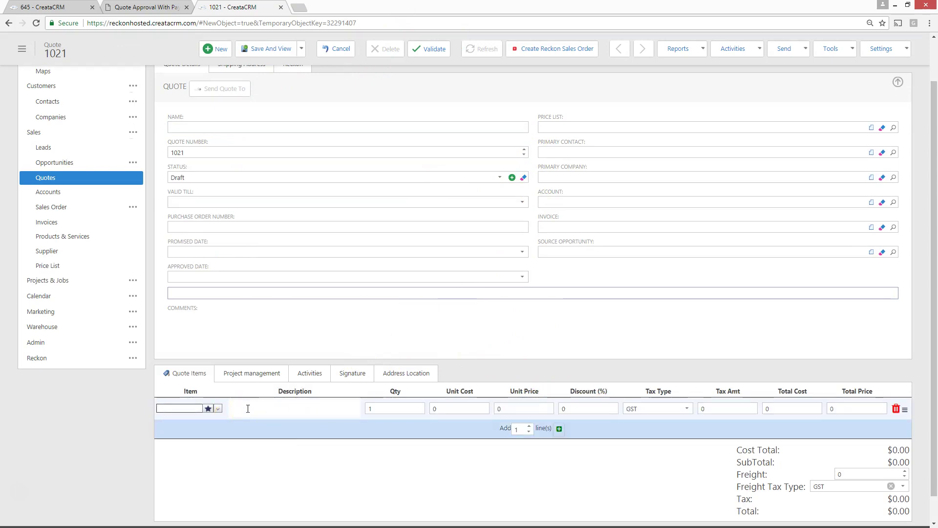
{"action": "type", "text": "single"}
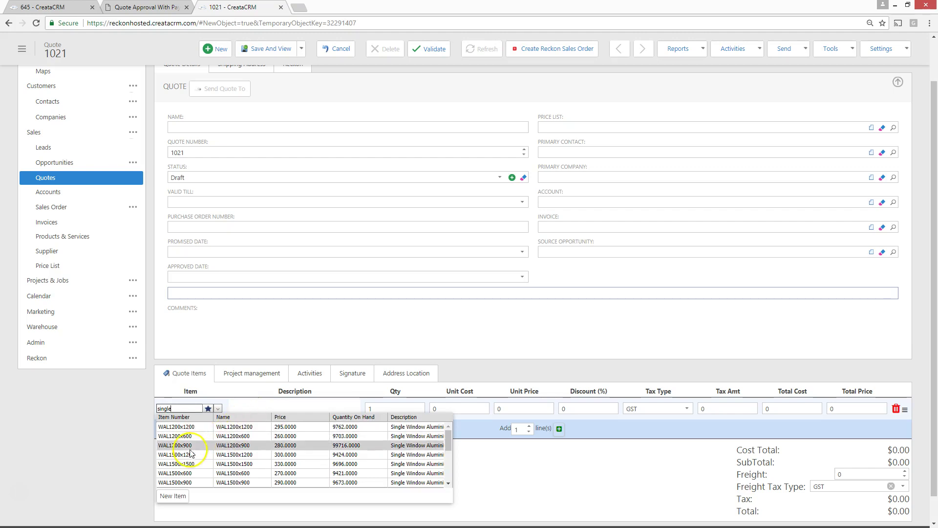
{"action": "left_click", "coordinate": [192, 446]}
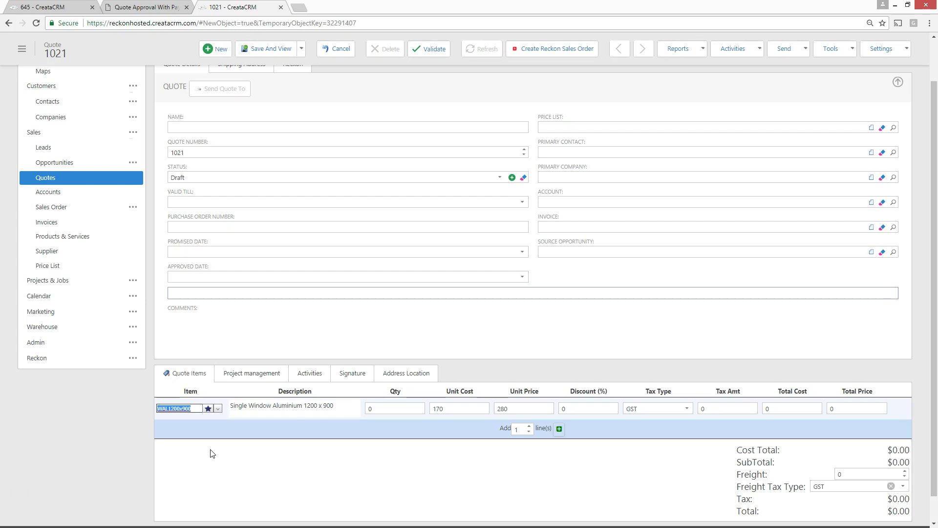
- Add WAL2400x2400 from the WAL1200x900 line's recommended products
{"action": "left_click", "coordinate": [208, 409]}
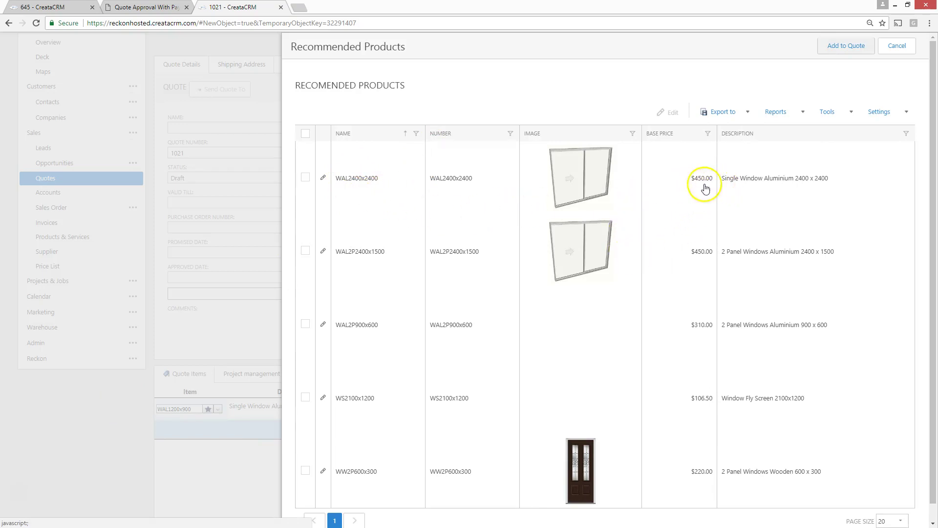
{"action": "left_click", "coordinate": [306, 177]}
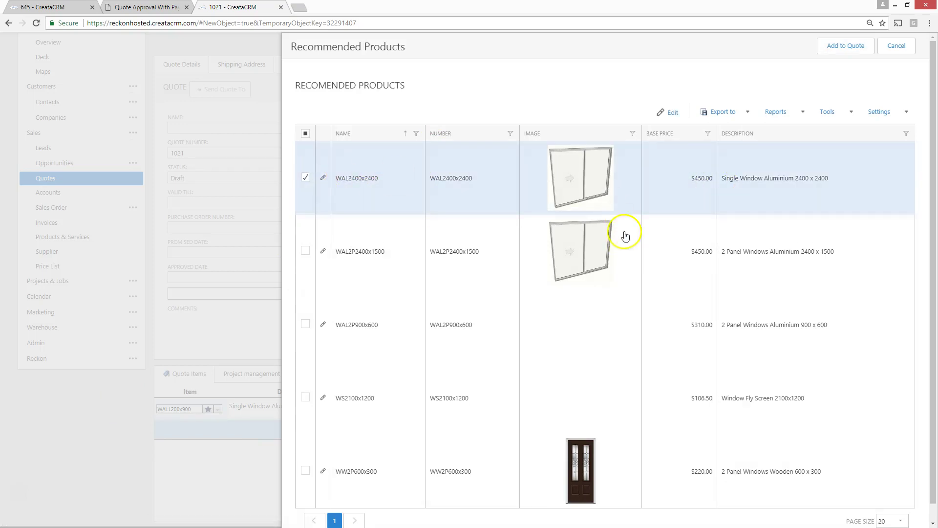
{"action": "left_click", "coordinate": [846, 45]}
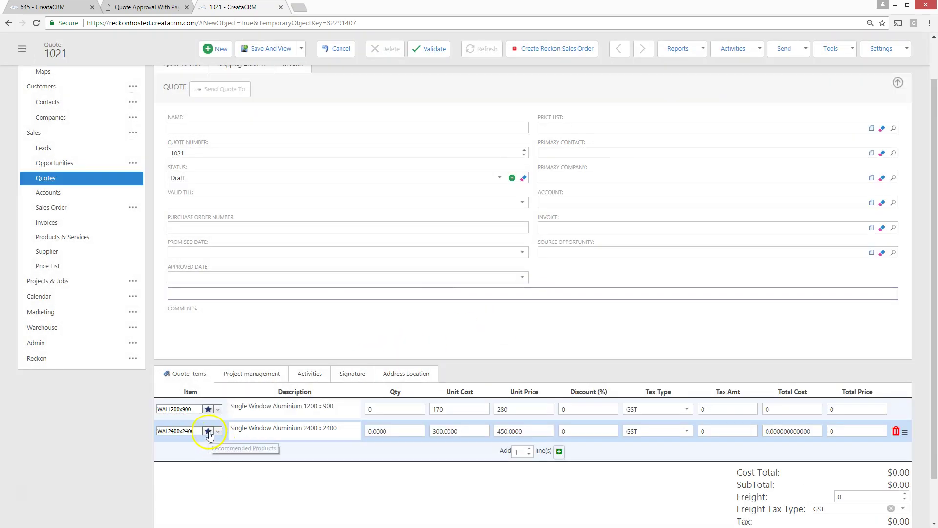
- Add the WS1500x600 fly screen from WAL2400x2400's recommendations, keeping WAL2400x2400 on line two
{"action": "left_click", "coordinate": [208, 431]}
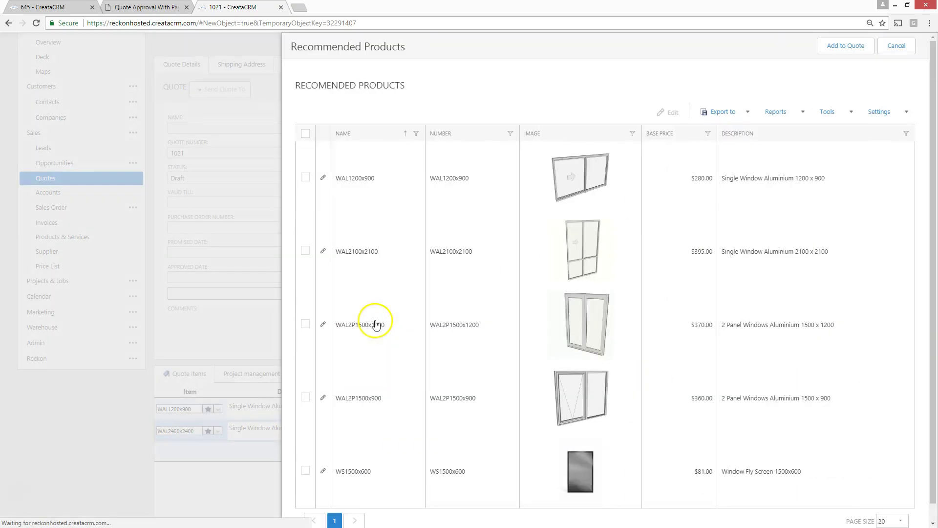
{"action": "scroll", "coordinate": [538, 346], "scroll_direction": "down", "scroll_amount": 1}
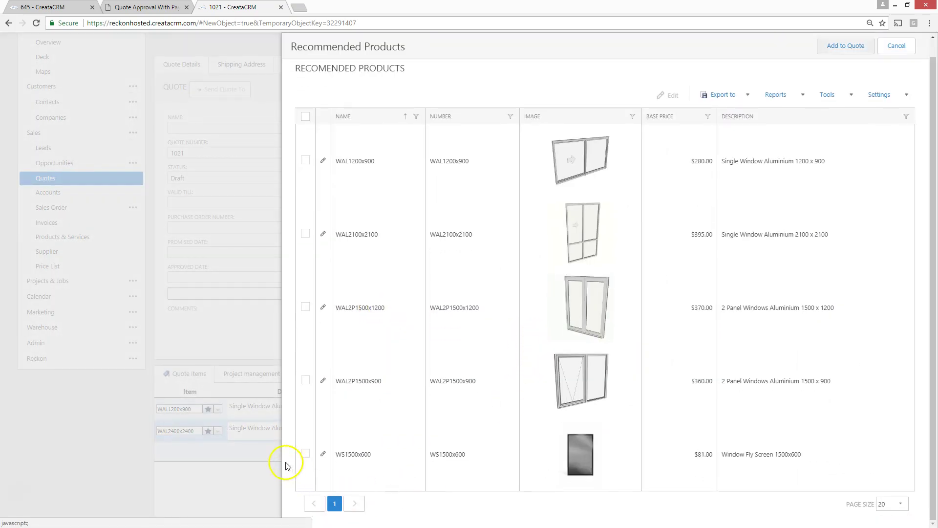
{"action": "left_click", "coordinate": [305, 454]}
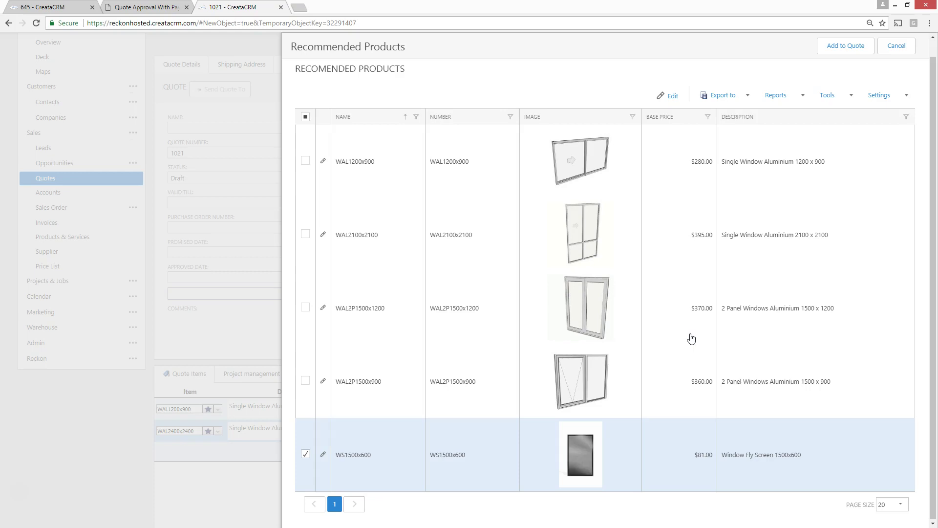
{"action": "left_click", "coordinate": [837, 46]}
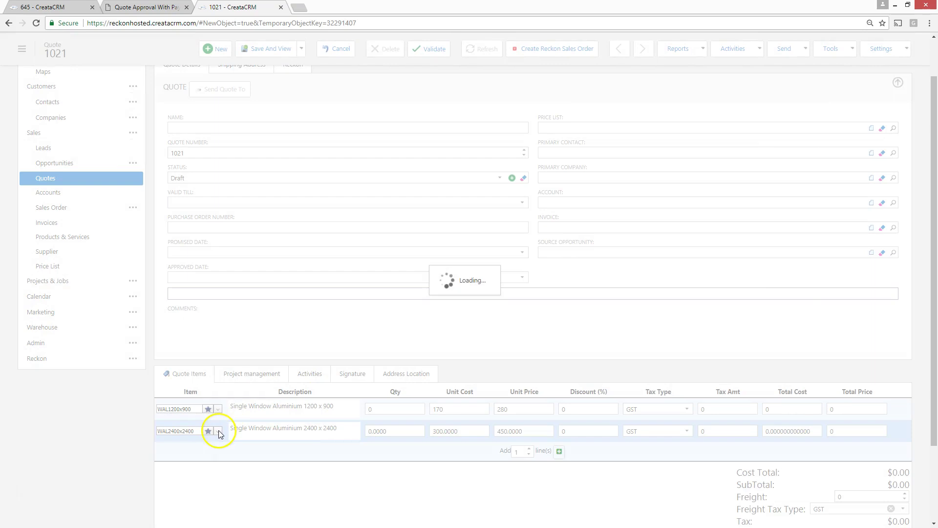
{"action": "left_click", "coordinate": [218, 431]}
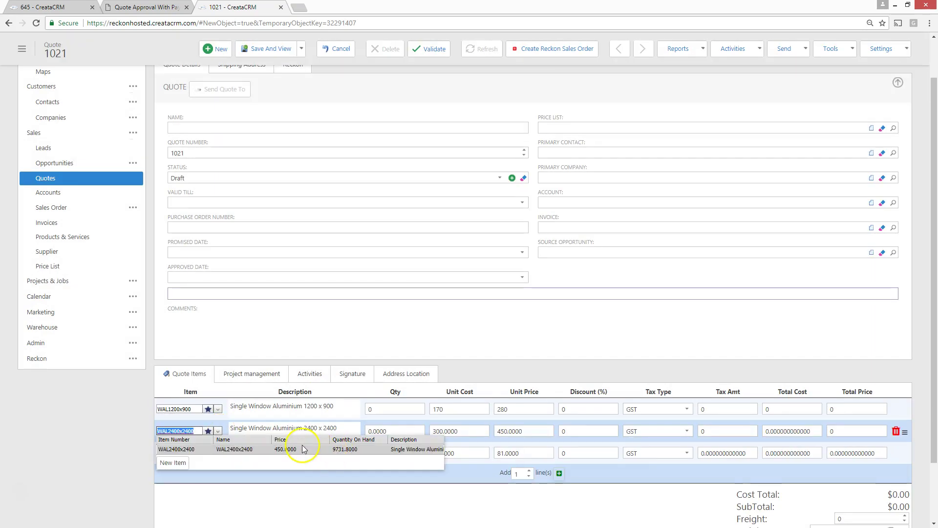
{"action": "left_click", "coordinate": [367, 449]}
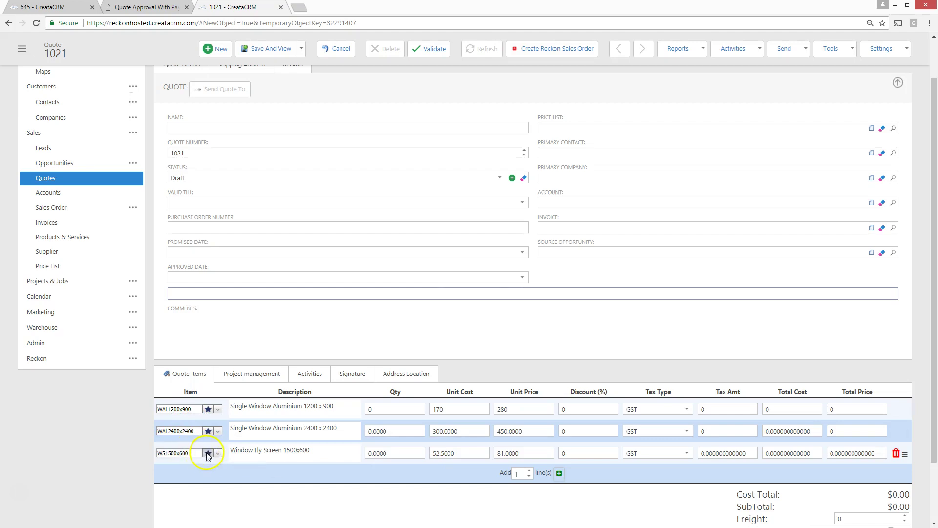
{"action": "left_click", "coordinate": [207, 454]}
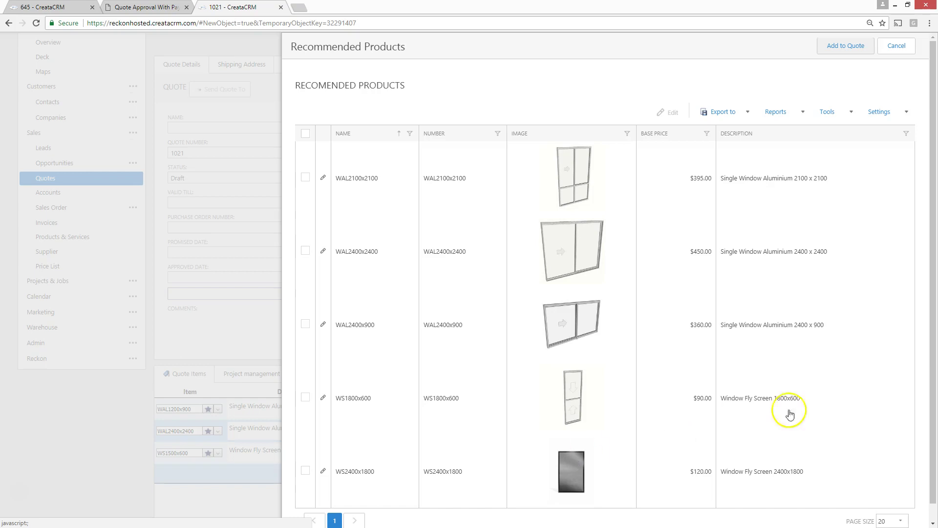
- Add WS1800x600 Window Fly Screen 1800x600 from row 3's recommended products as line four
{"action": "left_click", "coordinate": [308, 404]}
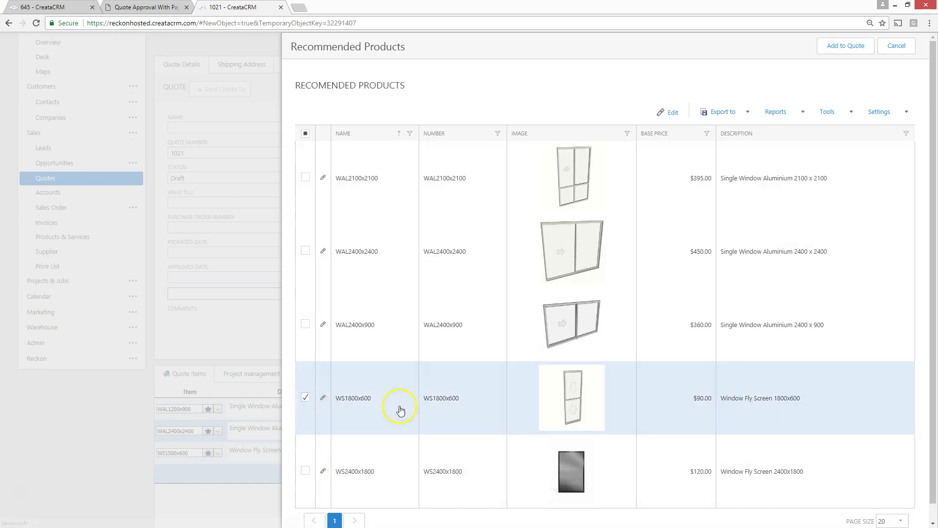
{"action": "left_click", "coordinate": [849, 45]}
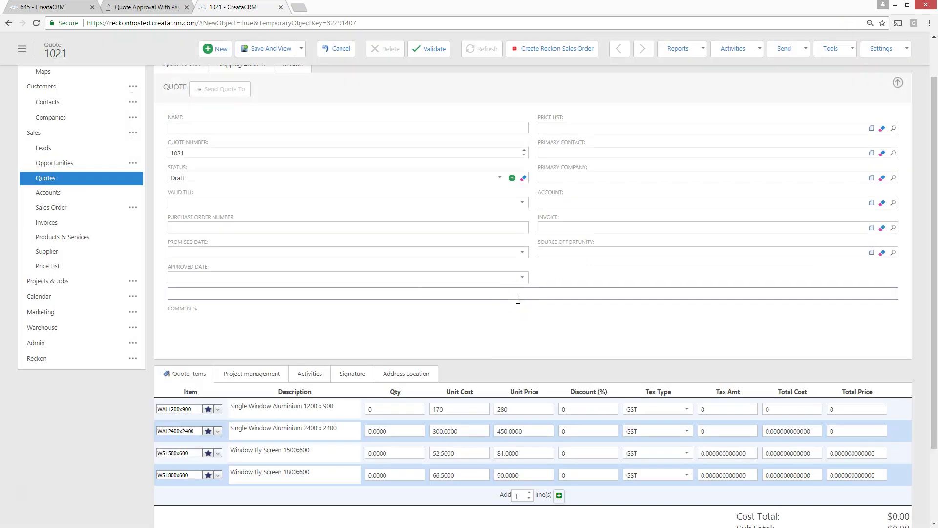
- Add SD2P3600X2100 2 Panel Sliding Door 3600 x 2100 as line five, viewing then cancelling its recommendations
{"action": "left_click", "coordinate": [511, 314]}
{"action": "left_click", "coordinate": [514, 303]}
{"action": "left_click", "coordinate": [510, 306]}
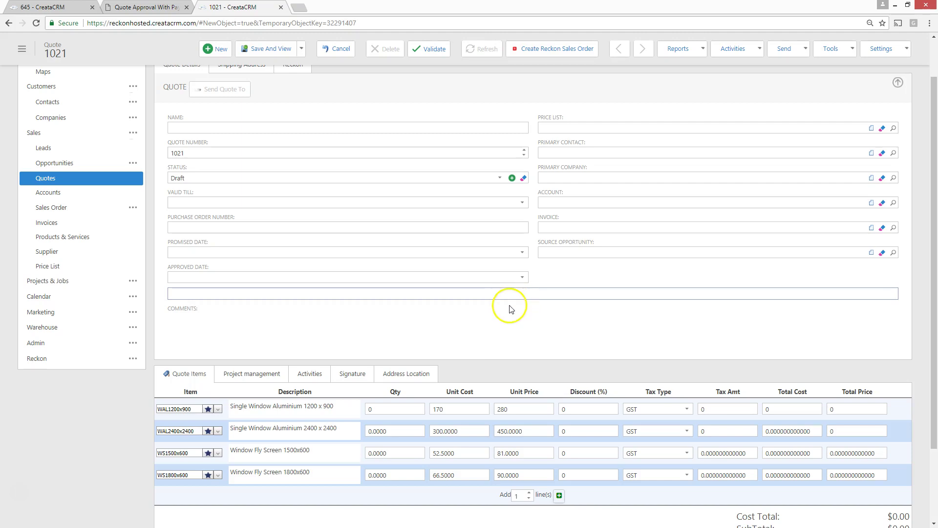
{"action": "left_click", "coordinate": [380, 386]}
{"action": "left_click", "coordinate": [558, 496]}
{"action": "left_click", "coordinate": [560, 495]}
{"action": "type", "text": "slid"}
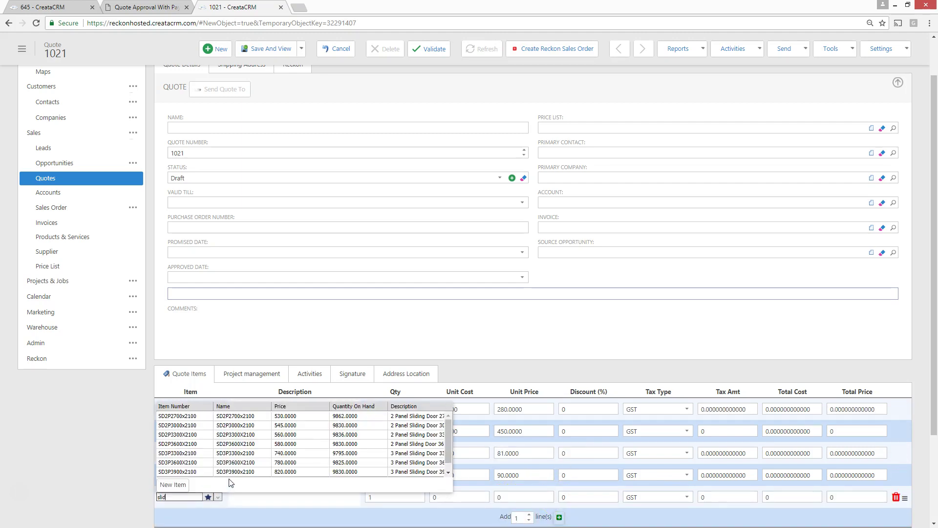
{"action": "left_click", "coordinate": [368, 443]}
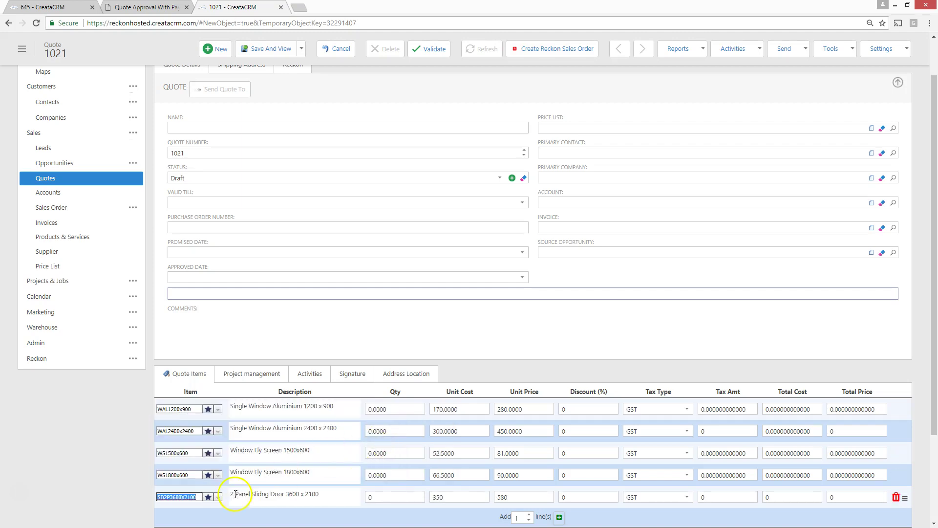
{"action": "left_click", "coordinate": [209, 497]}
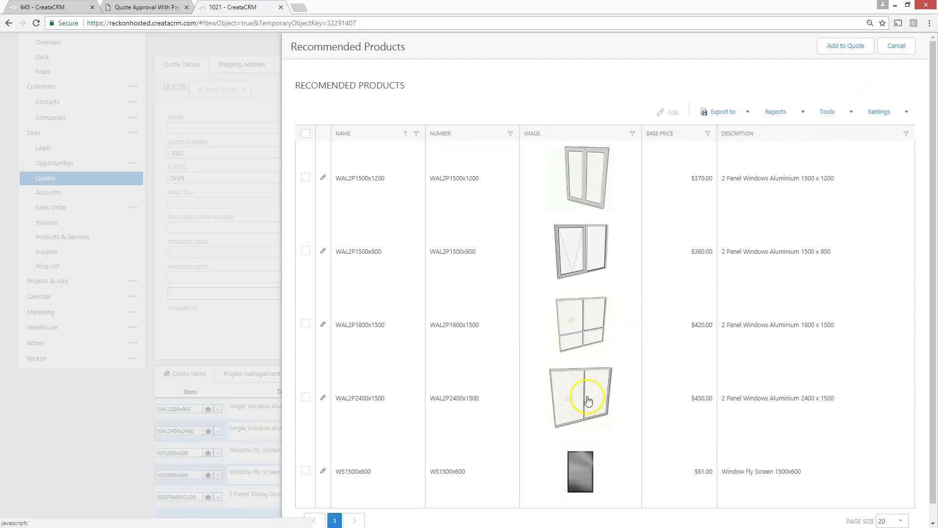
{"action": "left_click", "coordinate": [896, 46]}
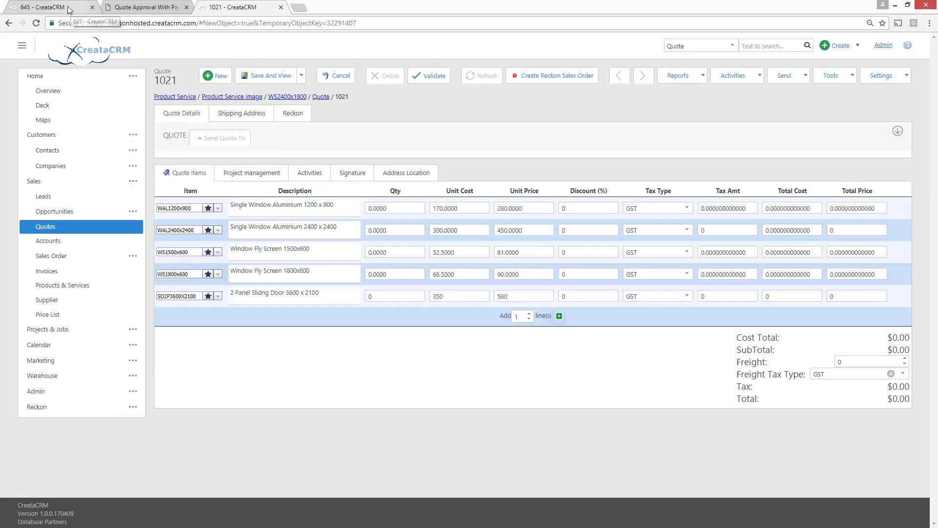
- From quote 645, create quote 646 and set its account to Createacrm
{"action": "left_click", "coordinate": [46, 7]}
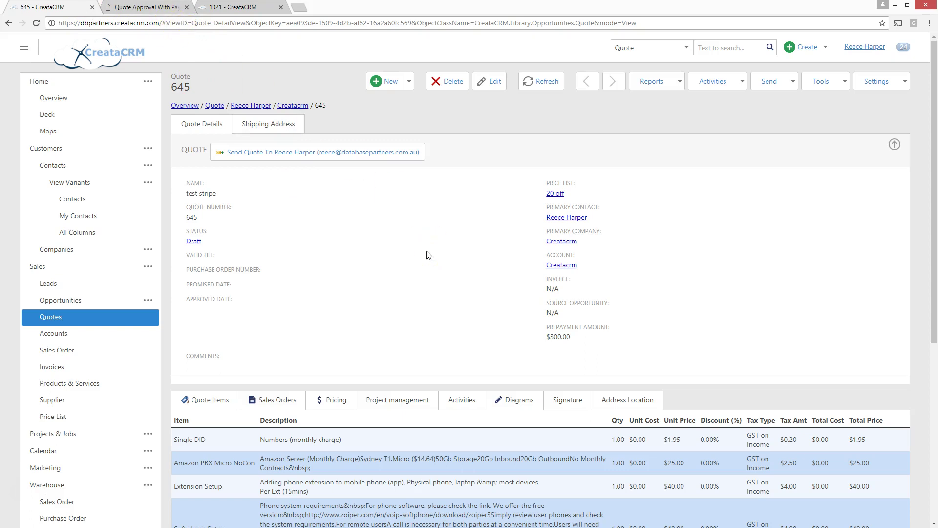
{"action": "left_click", "coordinate": [386, 82]}
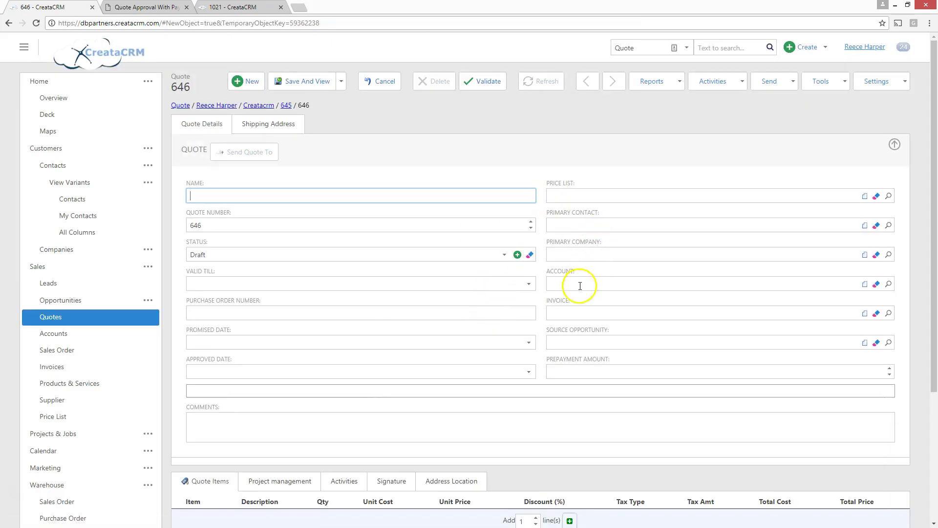
{"action": "left_click", "coordinate": [574, 283]}
{"action": "type", "text": "creatacr"}
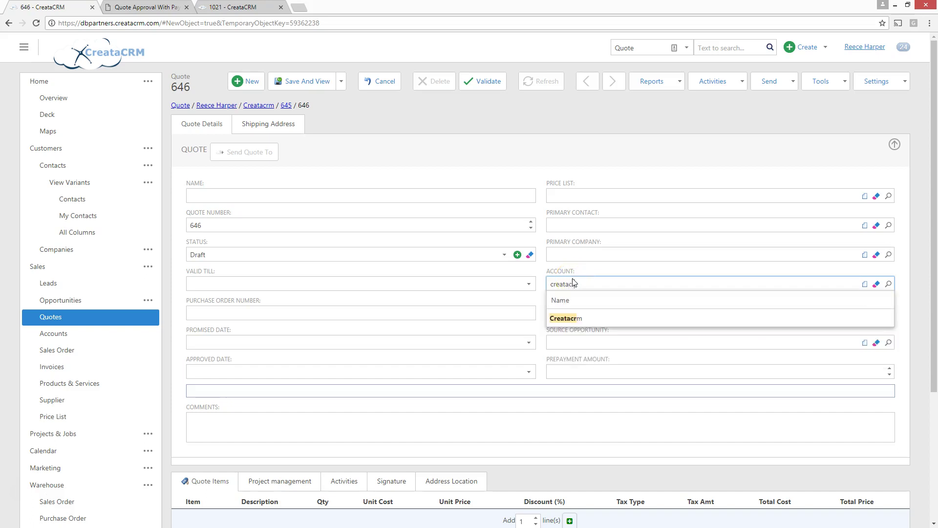
{"action": "left_click", "coordinate": [568, 318]}
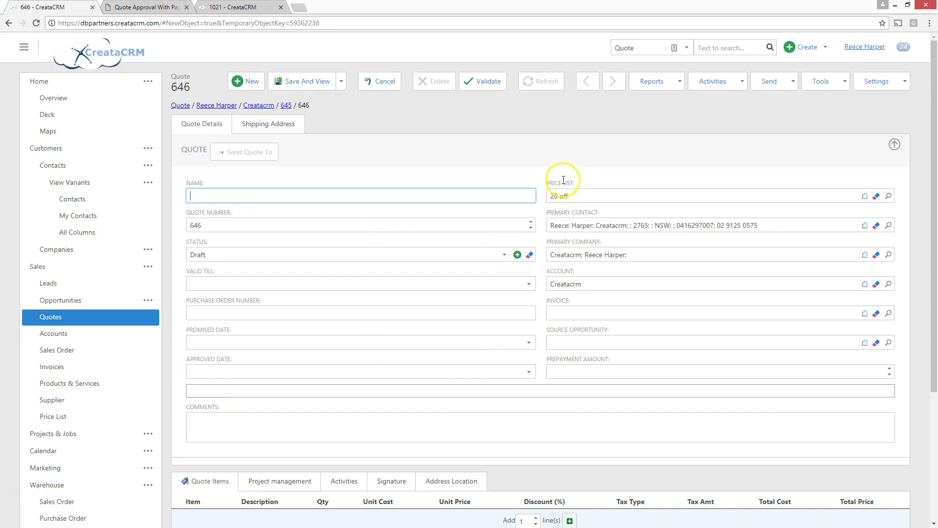
{"action": "scroll", "coordinate": [513, 293], "scroll_direction": "down", "scroll_amount": 2}
- Add CreataCRM Basic Import and the 1TELD062LF HD phone as lines on quote 646
{"action": "left_click", "coordinate": [570, 423]}
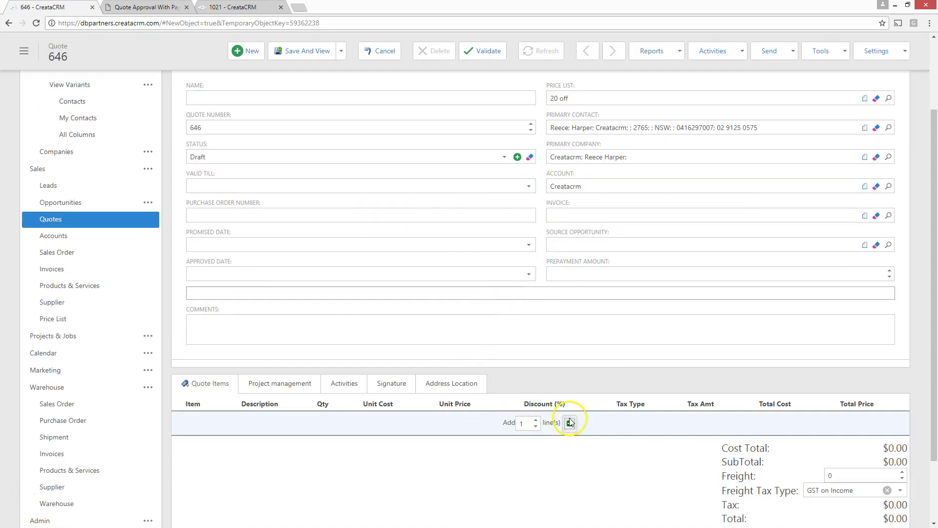
{"action": "left_click", "coordinate": [215, 423]}
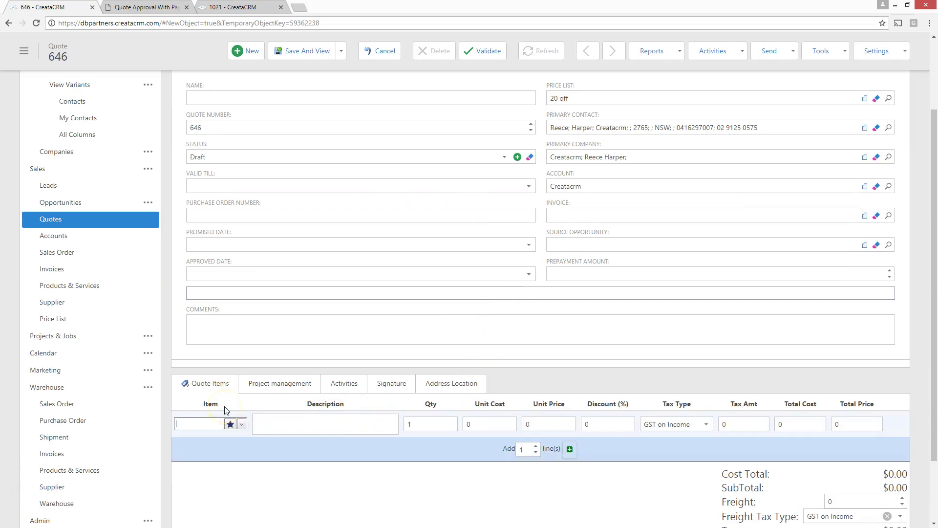
{"action": "type", "text": "creatacrm"}
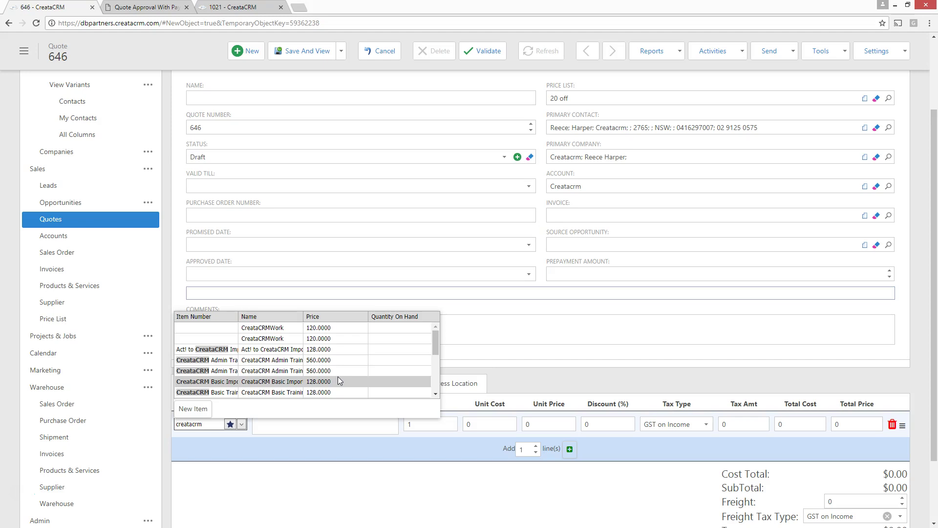
{"action": "left_click", "coordinate": [337, 381]}
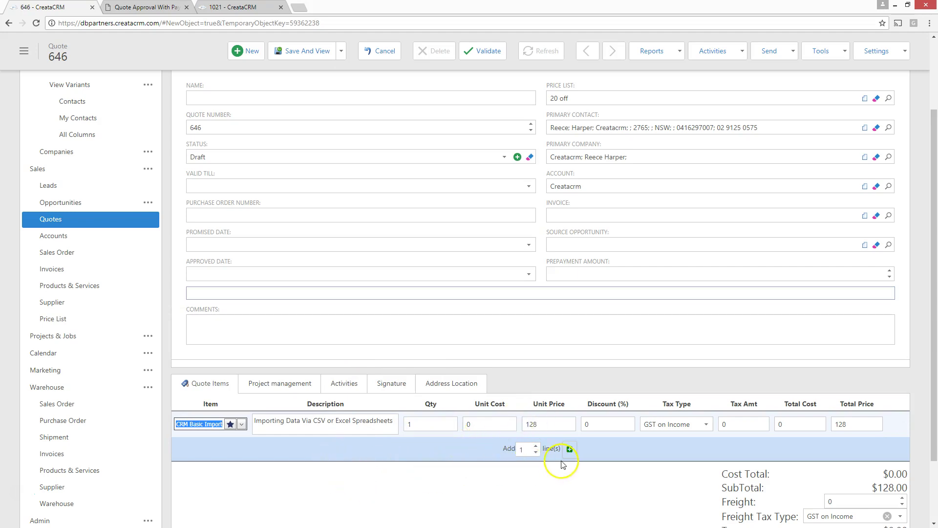
{"action": "left_click", "coordinate": [569, 450]}
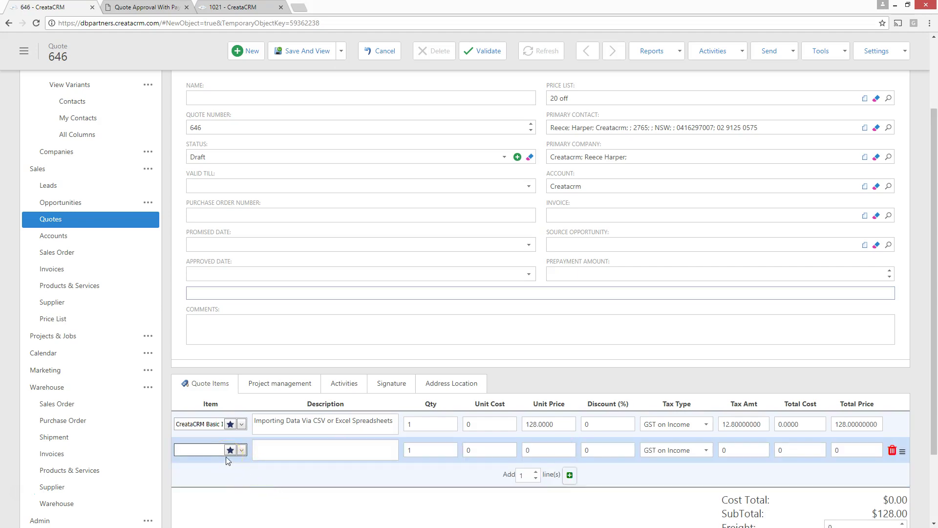
{"action": "type", "text": "d62"}
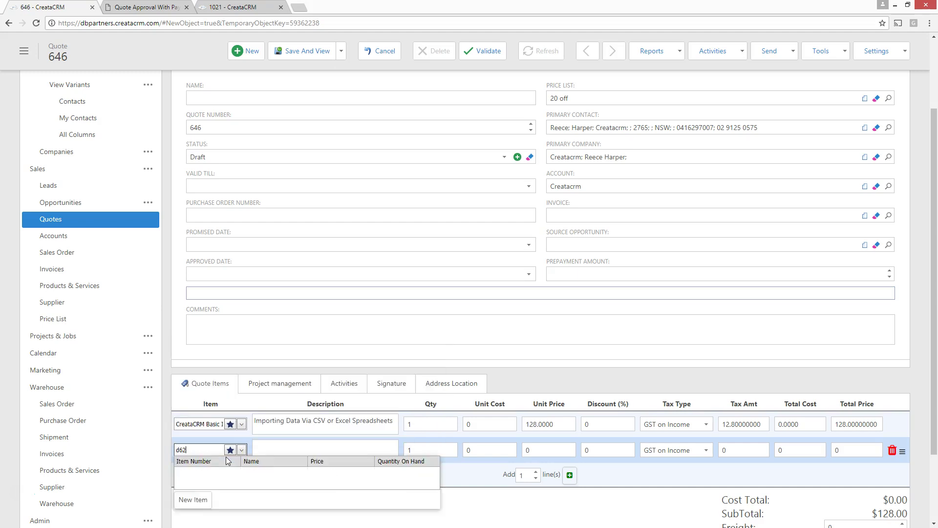
{"action": "left_click", "coordinate": [205, 472]}
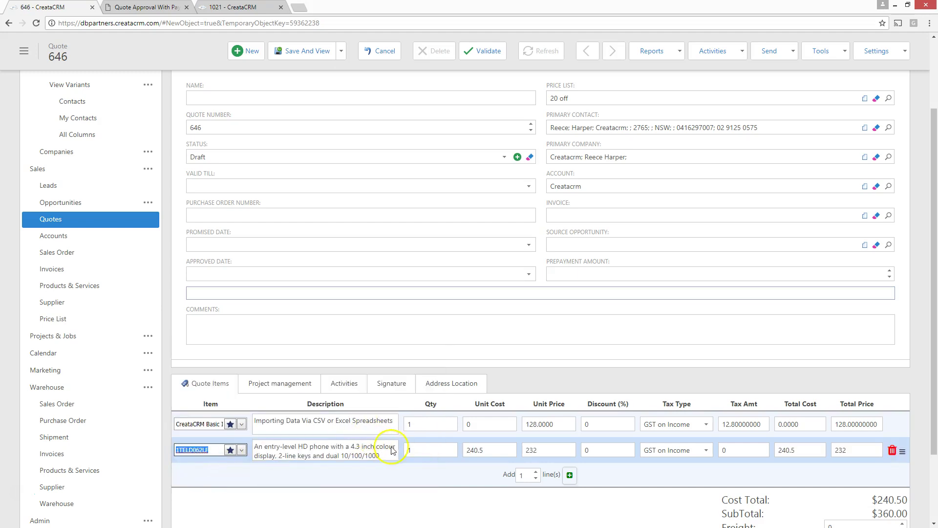
{"action": "left_click", "coordinate": [502, 453]}
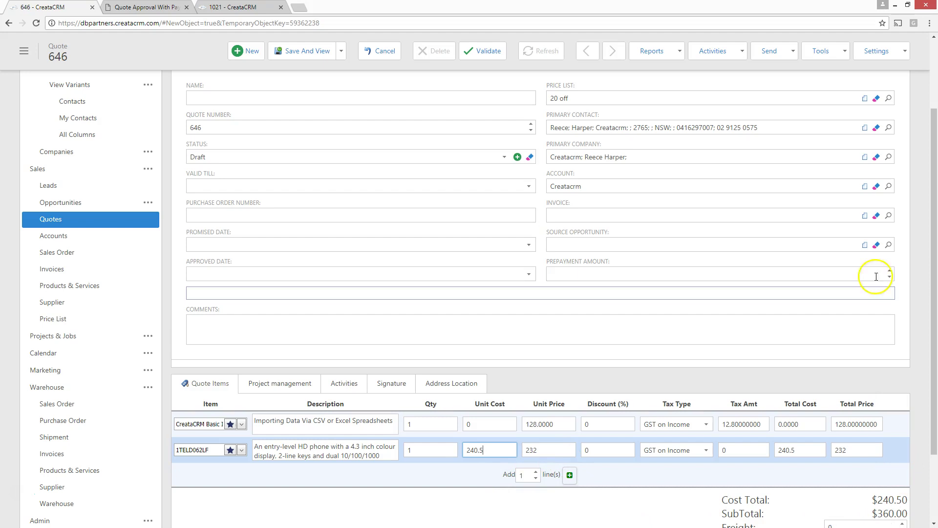
- Note the '20 off' price list, then go to Price Lists, leaving the quote unsaved
{"action": "left_click", "coordinate": [577, 96]}
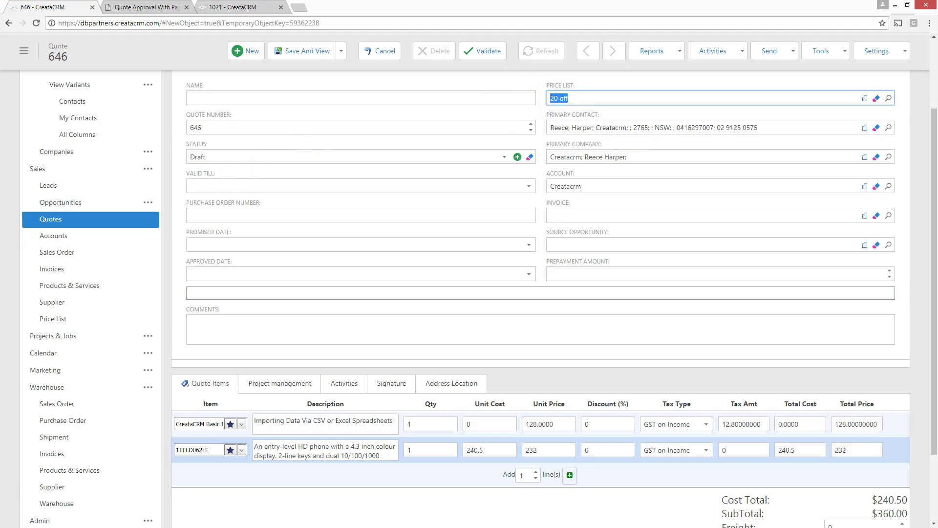
{"action": "left_click", "coordinate": [54, 319]}
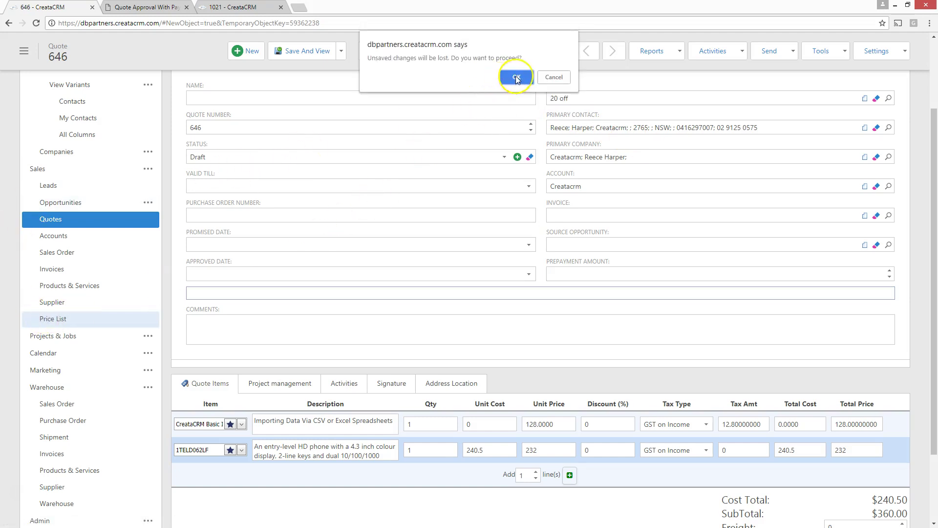
{"action": "left_click", "coordinate": [517, 76]}
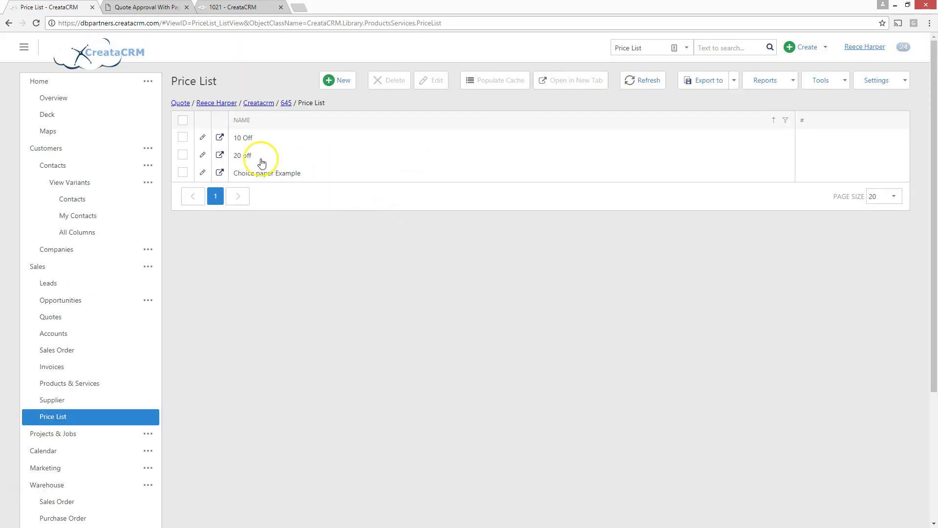
- Open the '20 off' price list and check its Price * 0.8 rule against the cached discounted product prices
{"action": "left_click", "coordinate": [255, 156]}
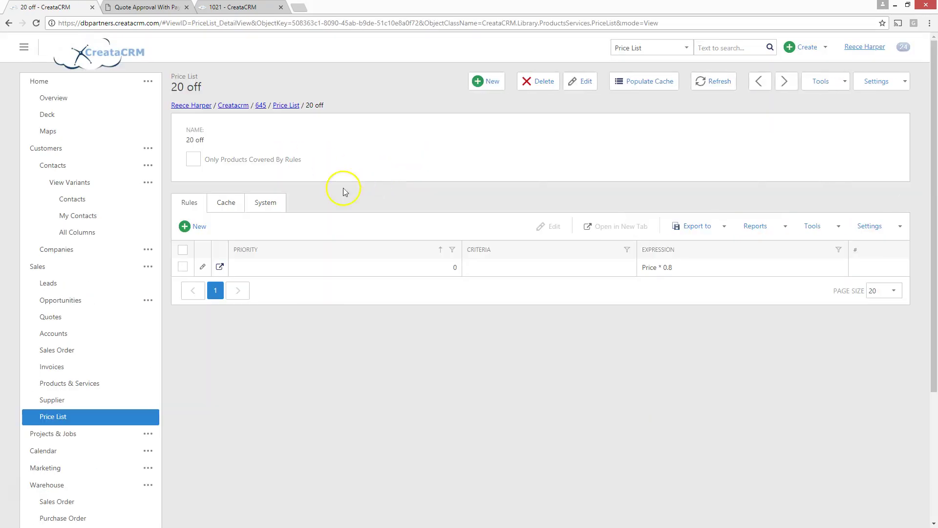
{"action": "left_click_drag", "start_coordinate": [687, 267], "coordinate": [644, 274]}
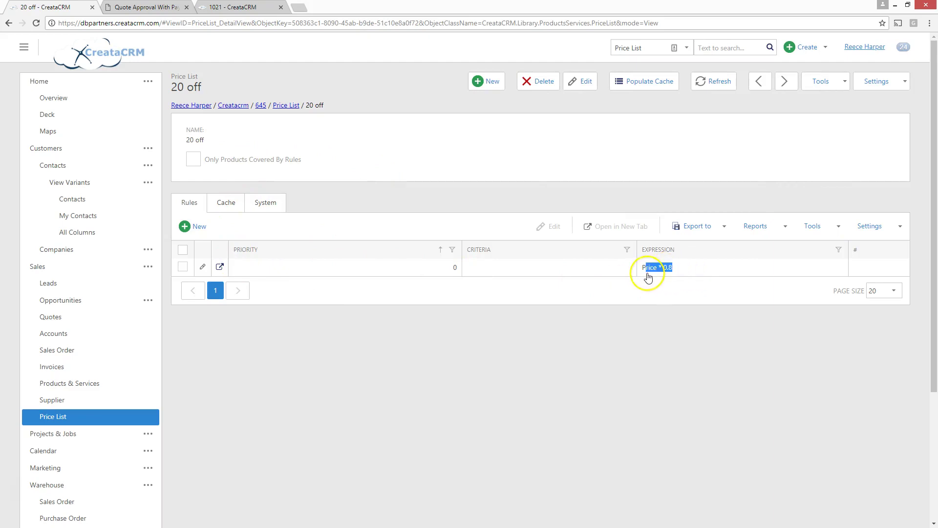
{"action": "left_click", "coordinate": [226, 203]}
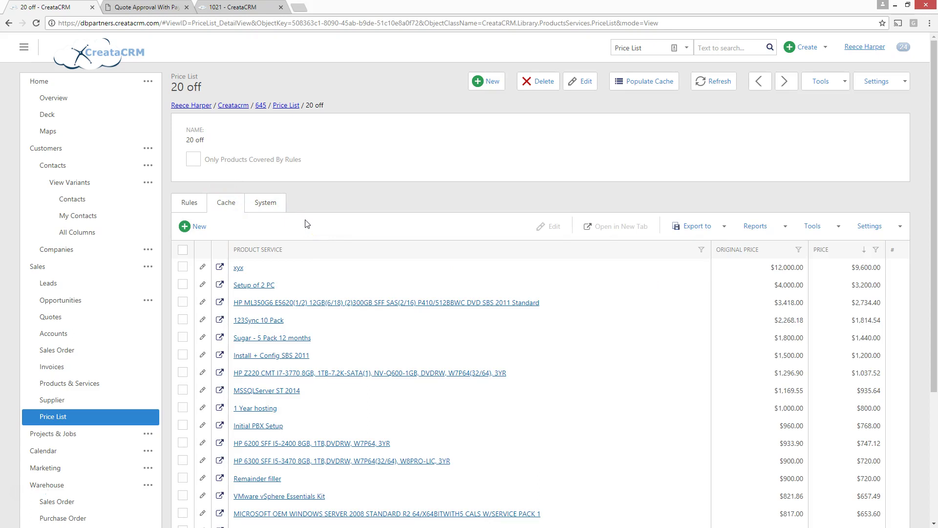
{"action": "left_click", "coordinate": [194, 207]}
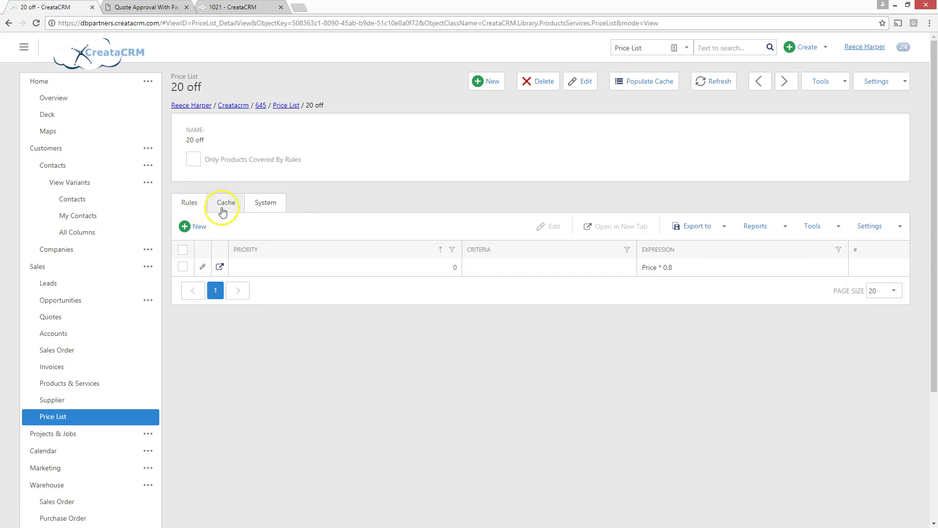